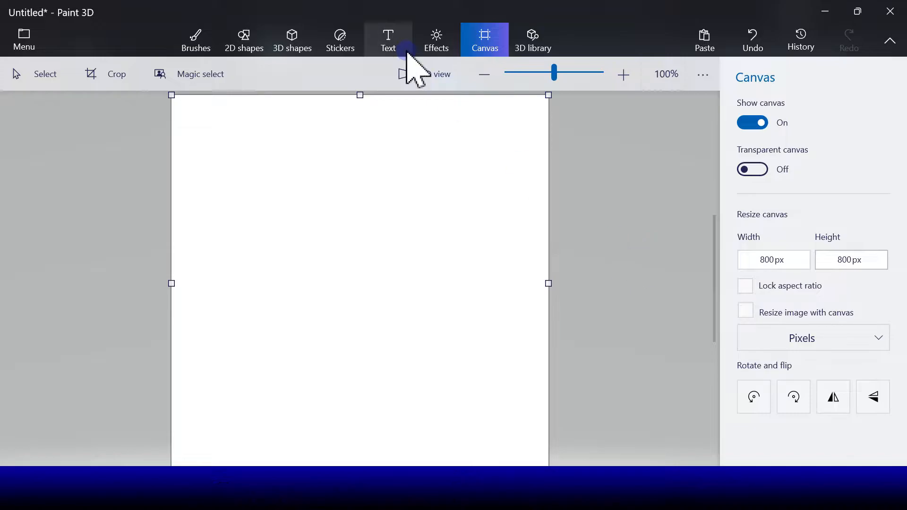
Draw a wide, flat ellipse near the bottom of the white canvas as the character's shadow
click(246, 53)
drag(211, 323, 526, 440)
drag(391, 390, 386, 403)
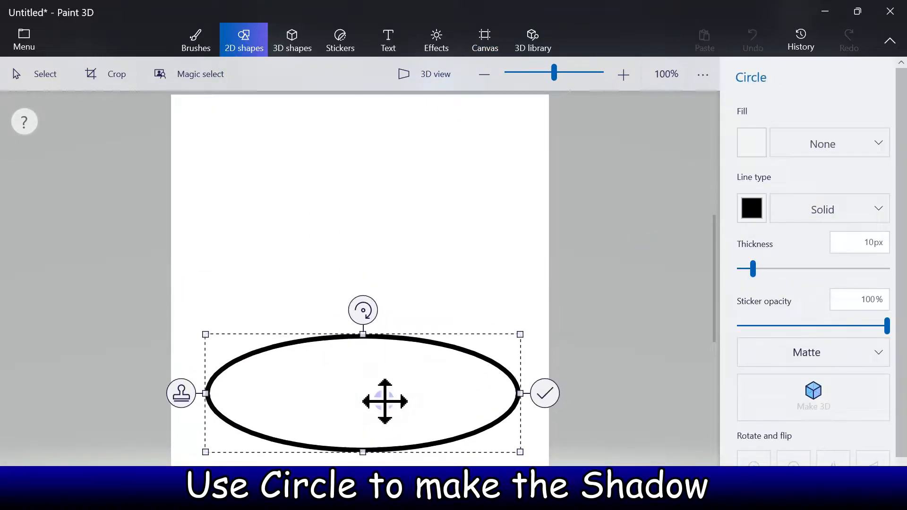
drag(363, 336, 363, 365)
Give the shadow ellipse a solid dark gray fill and line at 50% sticker opacity, and flatten it slightly more
click(752, 143)
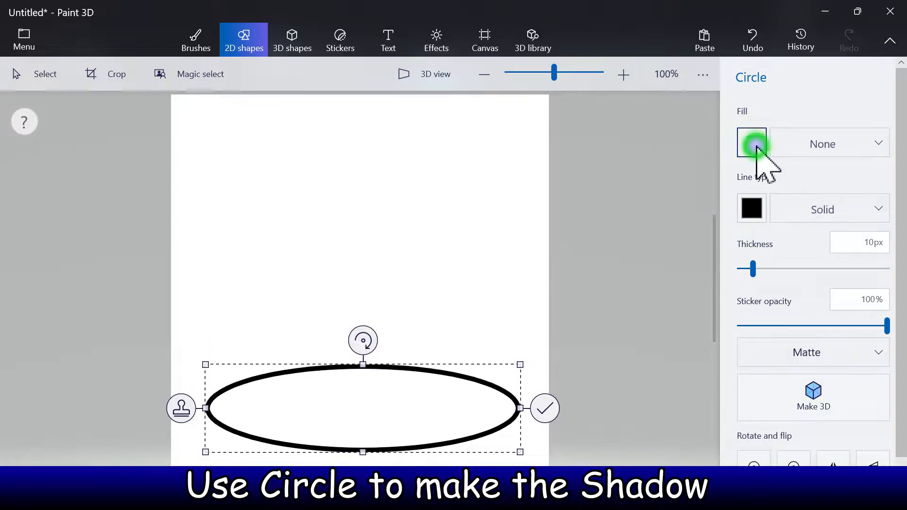
click(740, 198)
click(753, 210)
click(741, 256)
drag(769, 325, 814, 325)
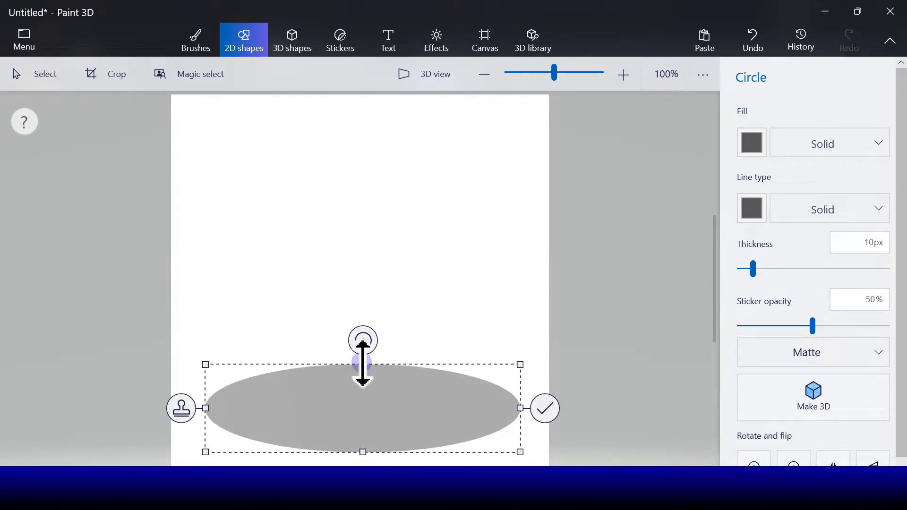
drag(363, 365, 363, 382)
click(545, 417)
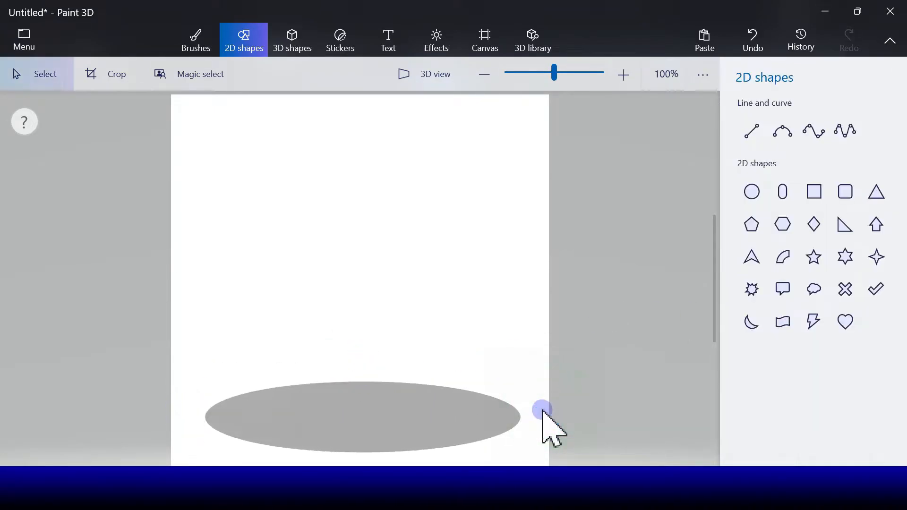
Draw the top of the head above the shadow as a shallow arch with a black 5 px 4-point curve
click(812, 132)
drag(320, 215, 401, 215)
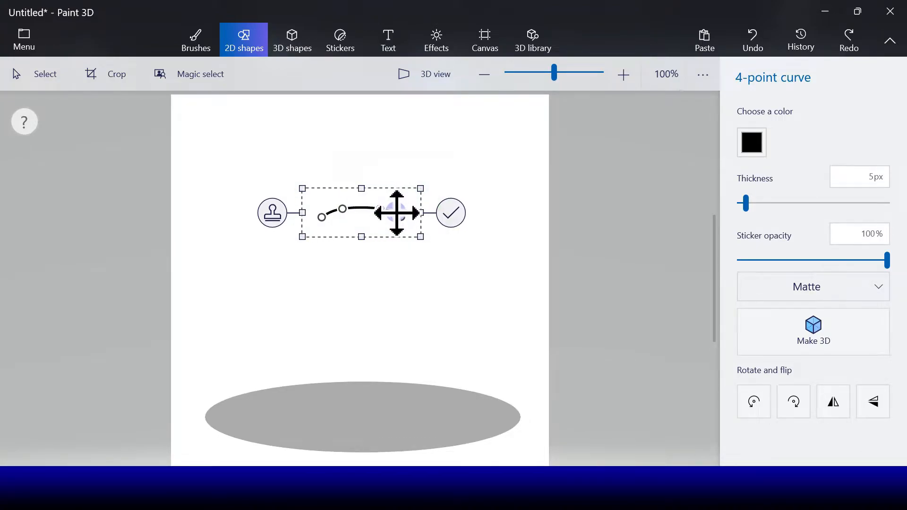
click(453, 217)
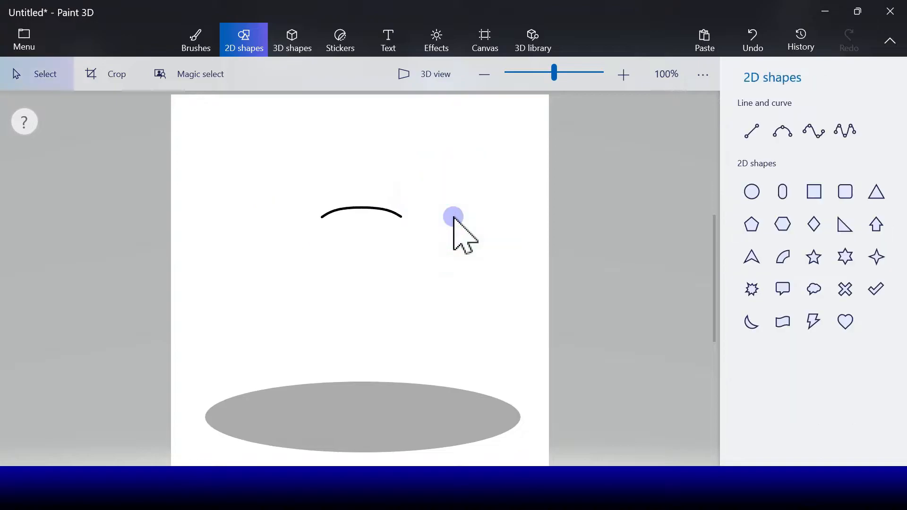
Draw the left side of the face with a black 5-point curve and place a horizontally flipped copy as the right side
click(836, 140)
drag(317, 225, 339, 312)
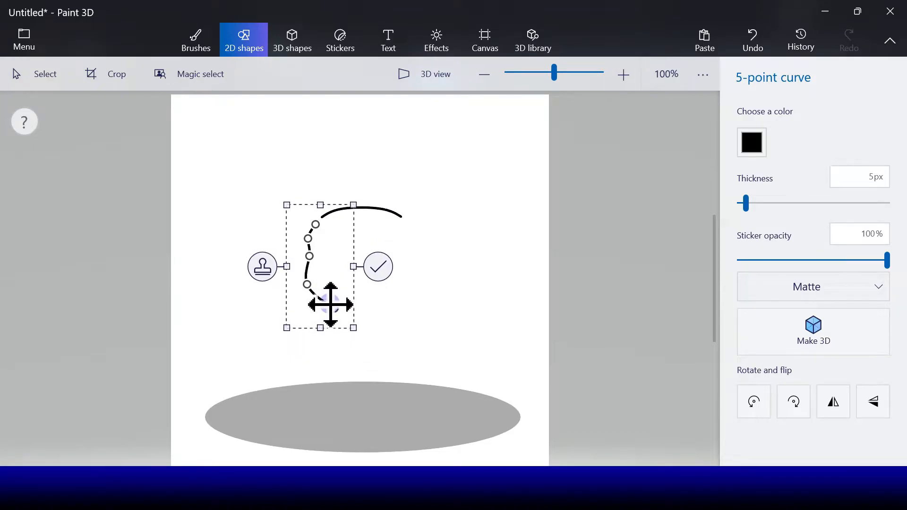
click(834, 401)
drag(388, 266, 407, 270)
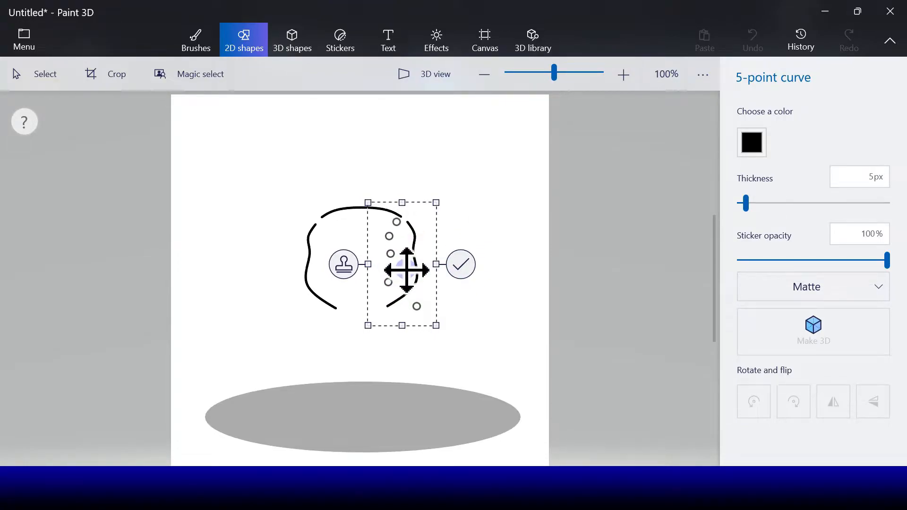
click(461, 265)
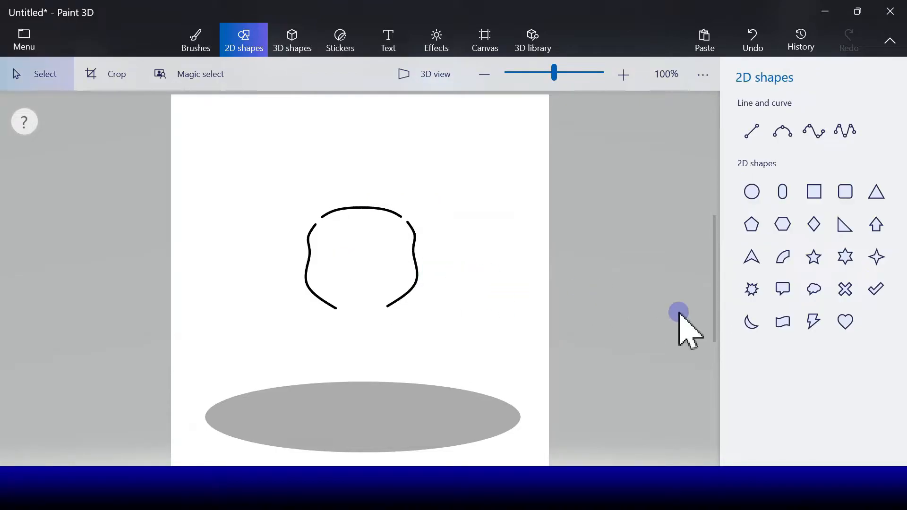
Draw the left ear's upper edge with a 3-point curve and place a horizontally flipped copy for the right ear
click(783, 131)
drag(241, 152, 323, 217)
mouse_move(289, 178)
mouse_down()
mouse_move(278, 156)
mouse_move(282, 165)
mouse_up()
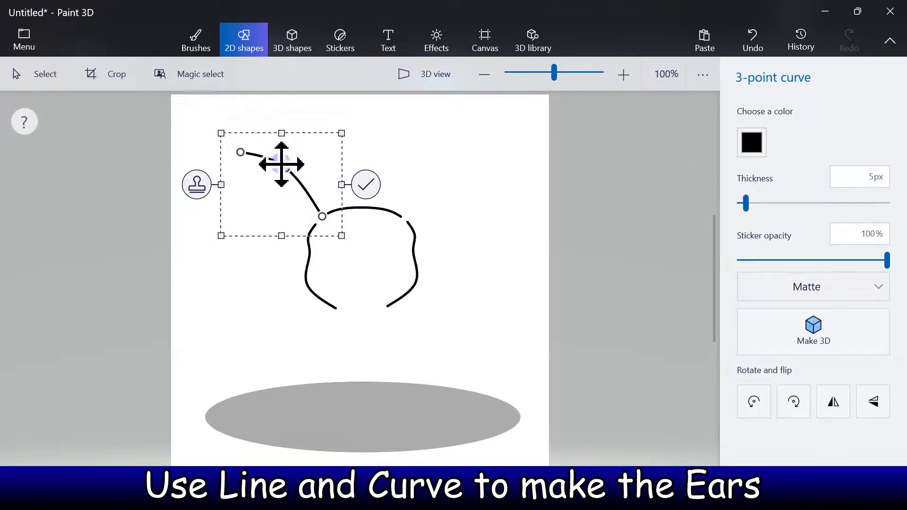
click(195, 186)
click(832, 403)
drag(293, 200, 449, 193)
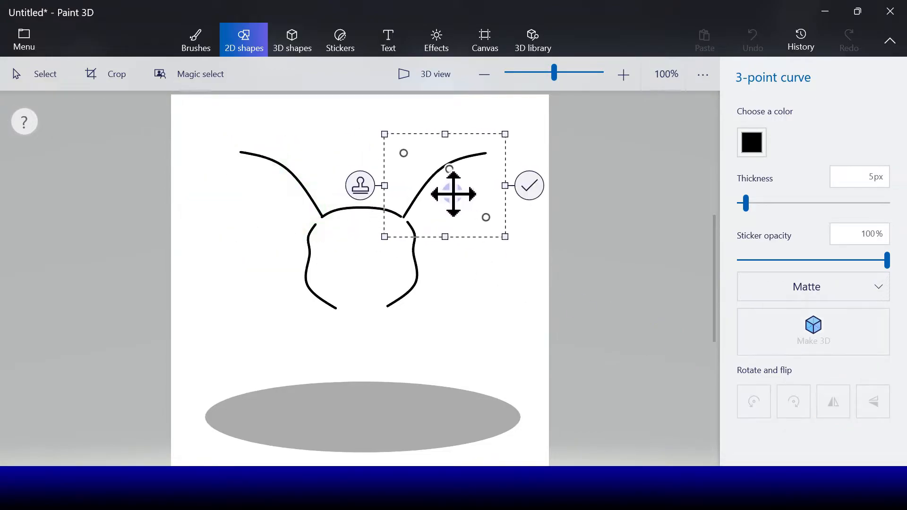
click(528, 185)
Close the left ear with a 3-point curve along its lower edge and mirror a copy onto the right ear
click(782, 131)
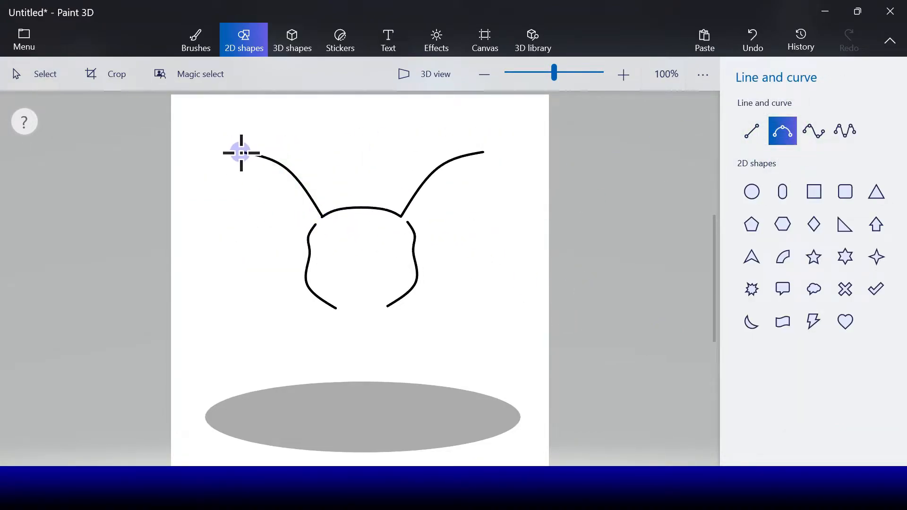
drag(242, 152, 312, 229)
drag(289, 183, 252, 187)
click(198, 190)
click(835, 395)
drag(325, 203, 472, 199)
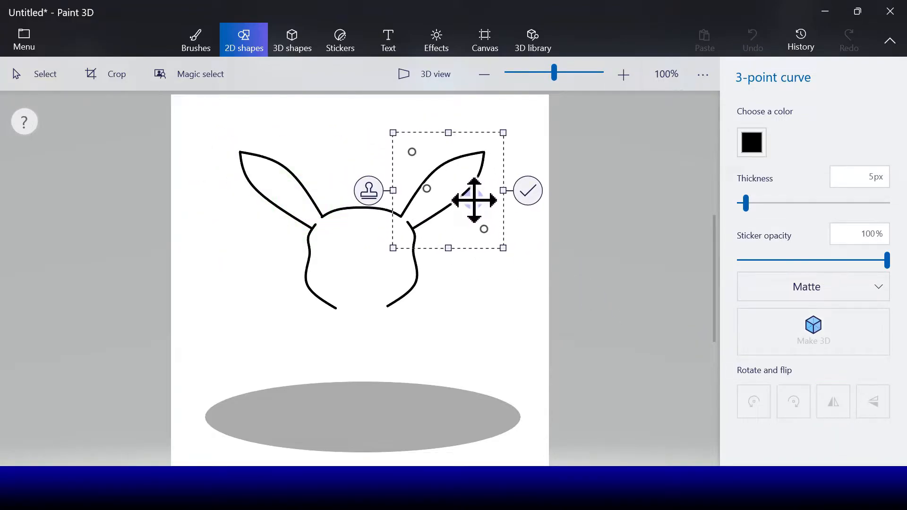
click(527, 192)
Draw a straight line across the left ear near its tip and place a horizontally flipped copy across the right ear
click(752, 131)
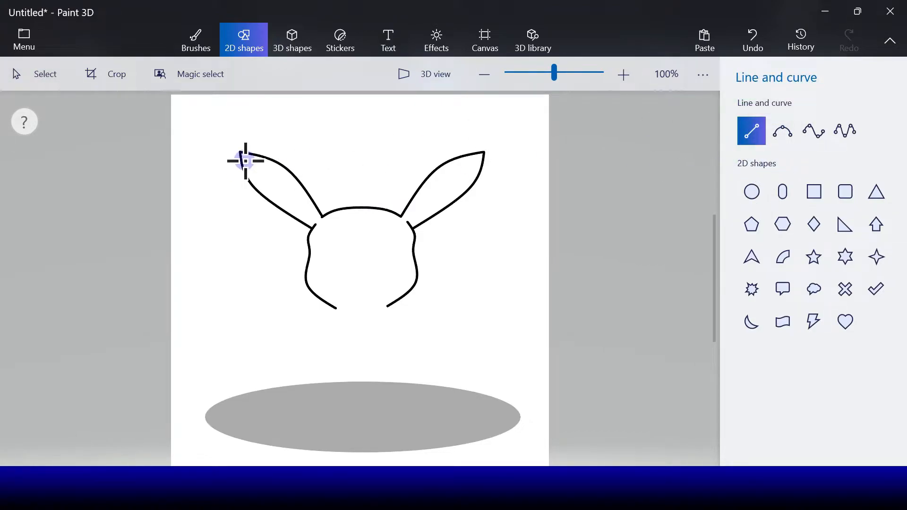
mouse_move(258, 156)
mouse_down()
mouse_move(266, 195)
mouse_move(344, 173)
mouse_move(474, 174)
mouse_up()
click(208, 177)
click(832, 406)
click(520, 175)
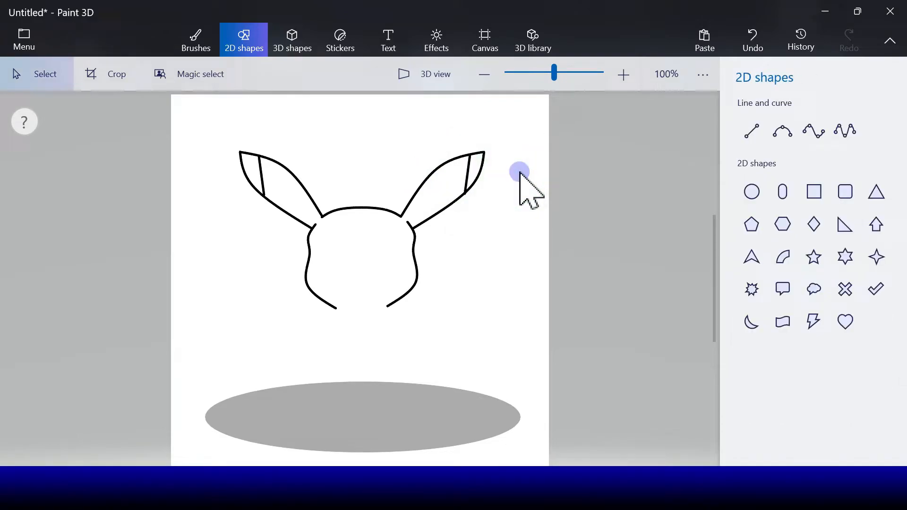
Draw the left cheek inside the face outline with a 4-point curve and place a horizontally flipped copy as the right cheek
click(775, 200)
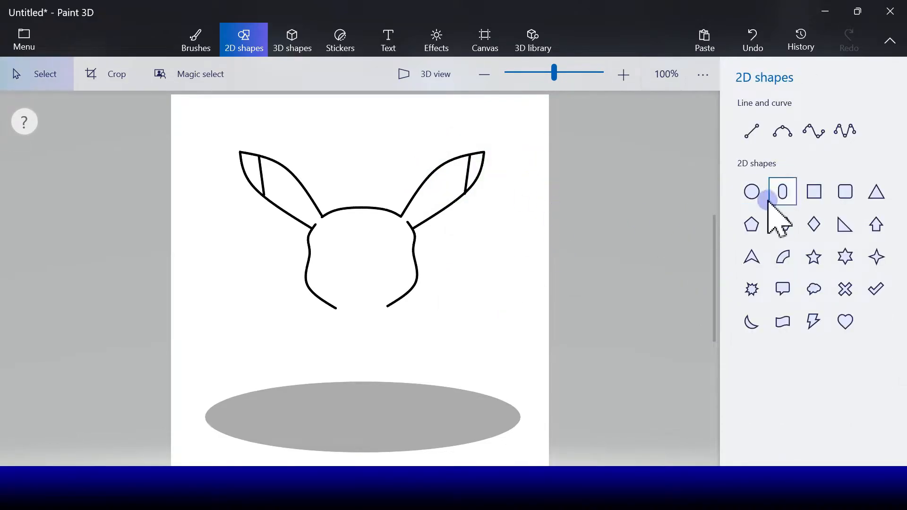
click(753, 201)
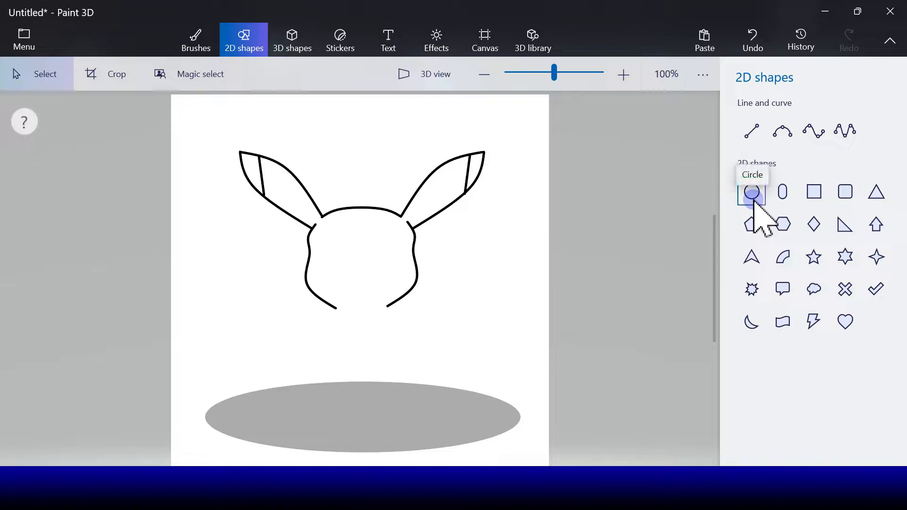
click(815, 132)
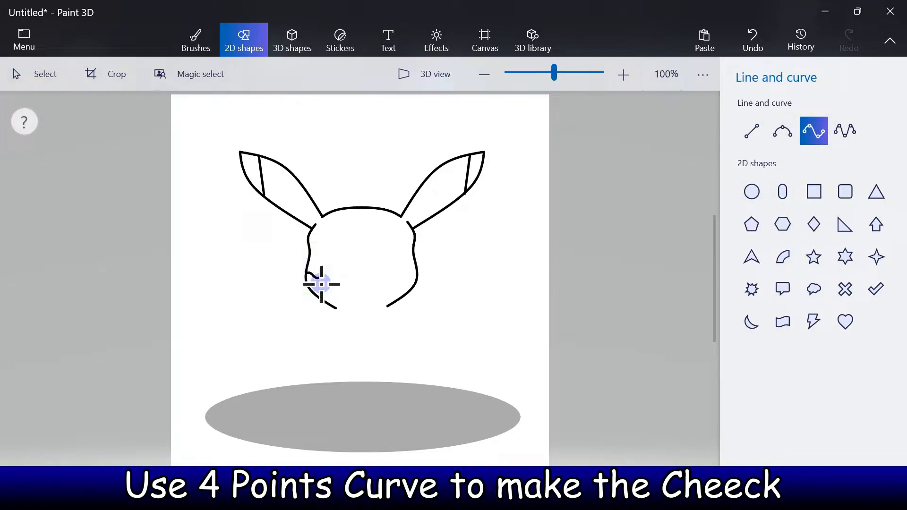
mouse_move(324, 299)
mouse_down()
mouse_move(320, 275)
mouse_move(324, 282)
mouse_up()
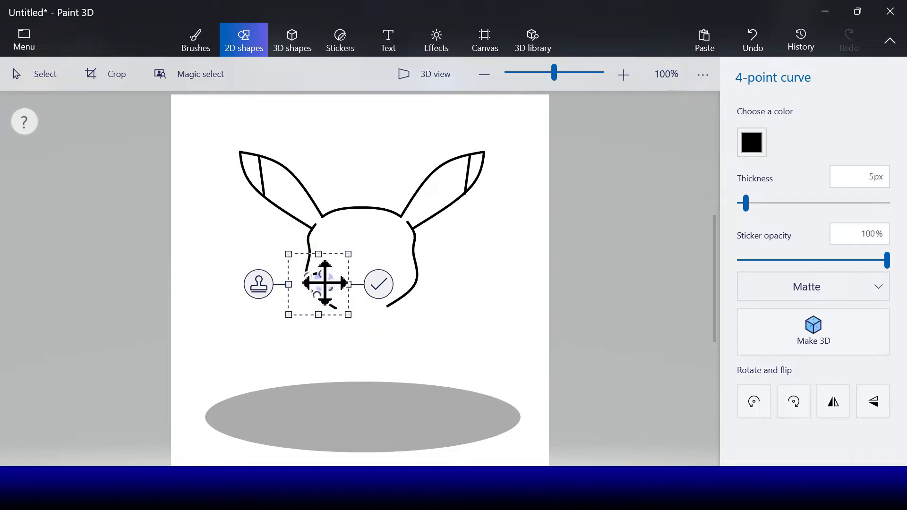
click(834, 401)
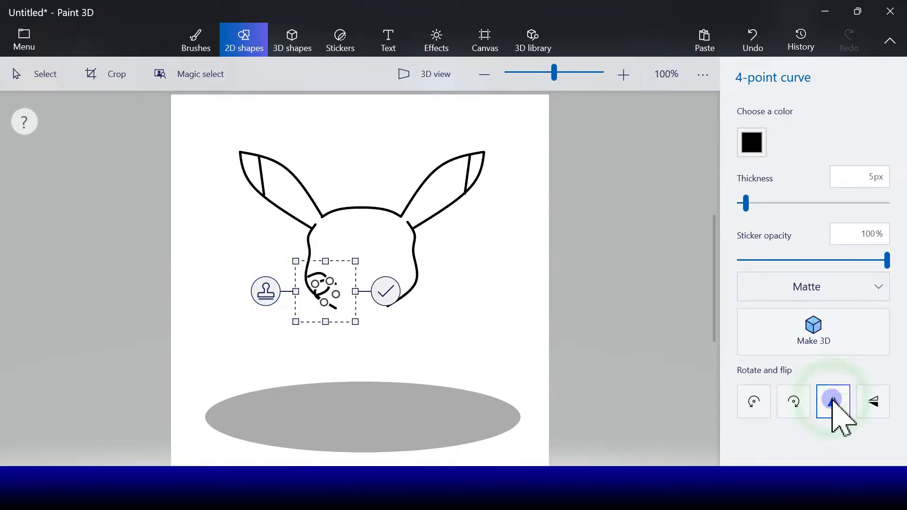
drag(334, 286, 415, 277)
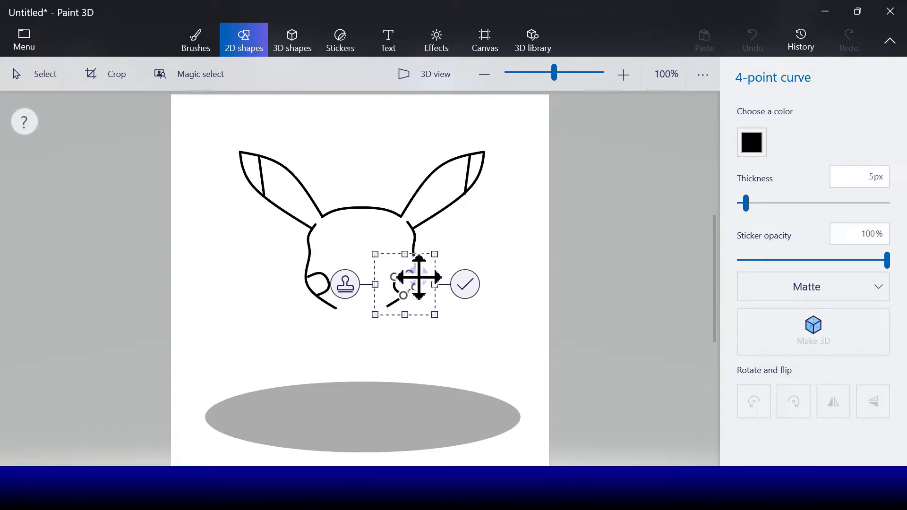
click(465, 284)
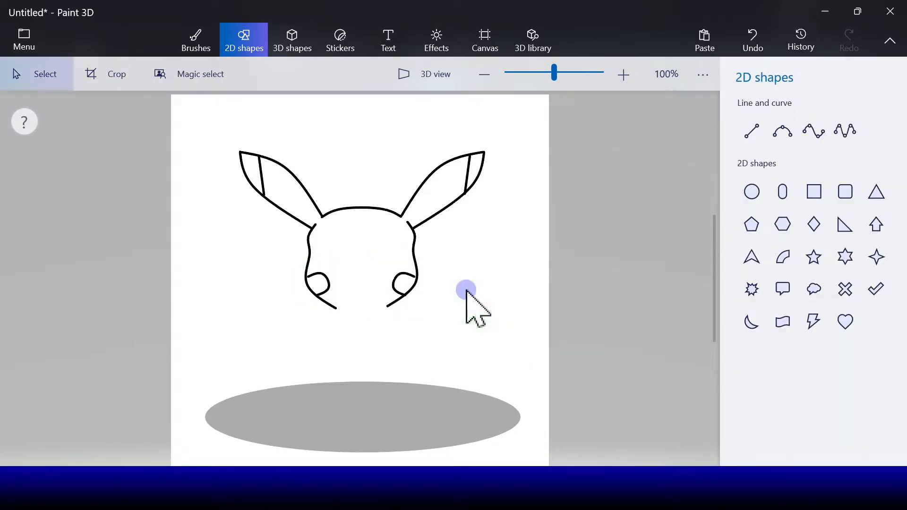
Draw a circle with solid black fill and line as the left eye and place a copy as the right eye
click(751, 192)
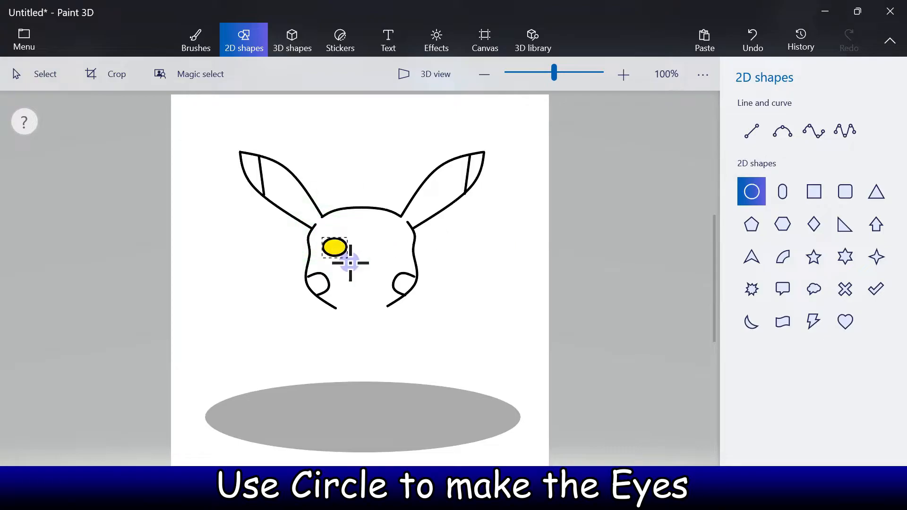
drag(349, 263, 386, 258)
click(752, 144)
click(772, 195)
click(277, 262)
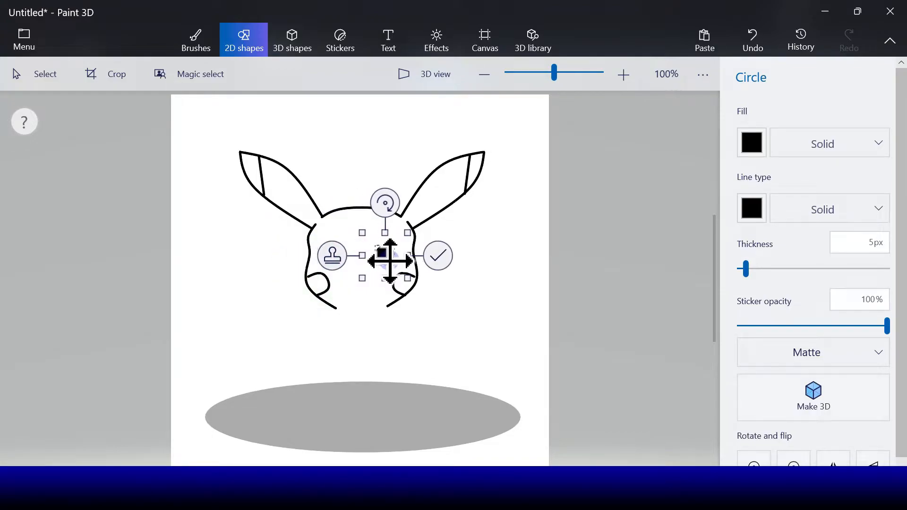
click(436, 259)
Add a small circle with white fill and line as the highlight in the left eye and a copy in the right eye
click(752, 191)
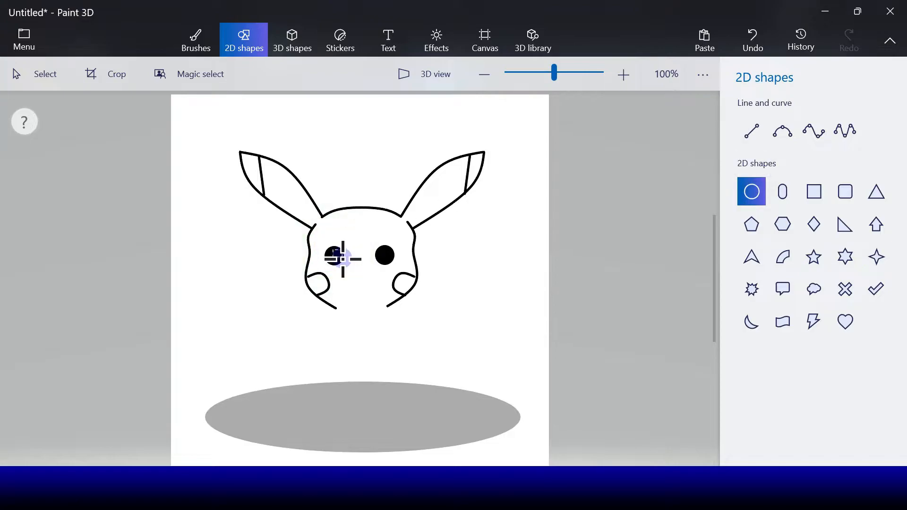
drag(344, 260, 344, 260)
click(757, 211)
click(690, 267)
click(755, 143)
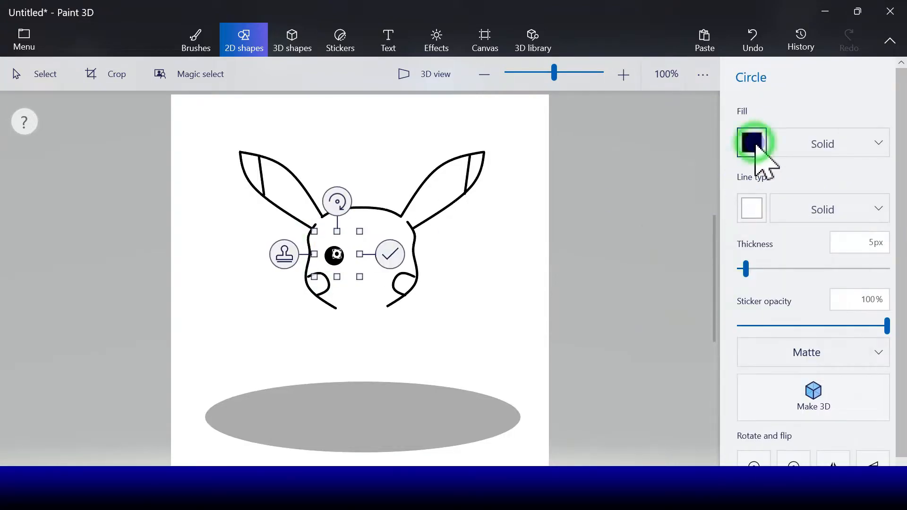
click(689, 198)
mouse_move(344, 264)
mouse_down()
mouse_move(382, 251)
mouse_move(389, 258)
mouse_up()
key(Return)
click(762, 194)
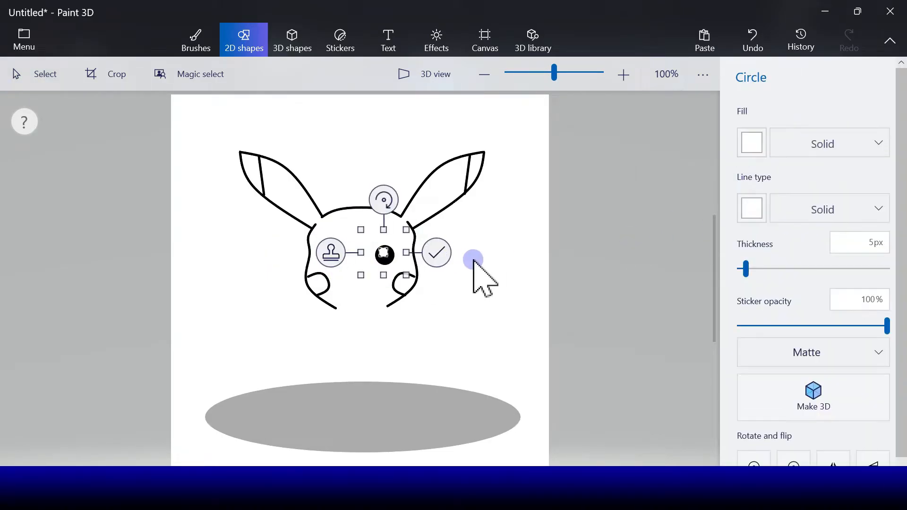
click(437, 253)
click(755, 192)
Draw a small wavy mouth between the cheeks with a black 5 px 5-point curve
click(848, 132)
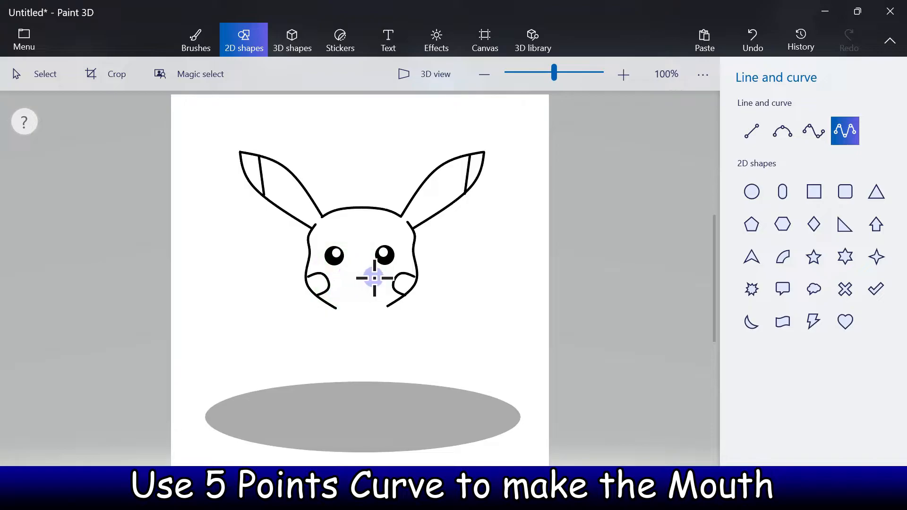
drag(373, 278, 344, 276)
click(752, 143)
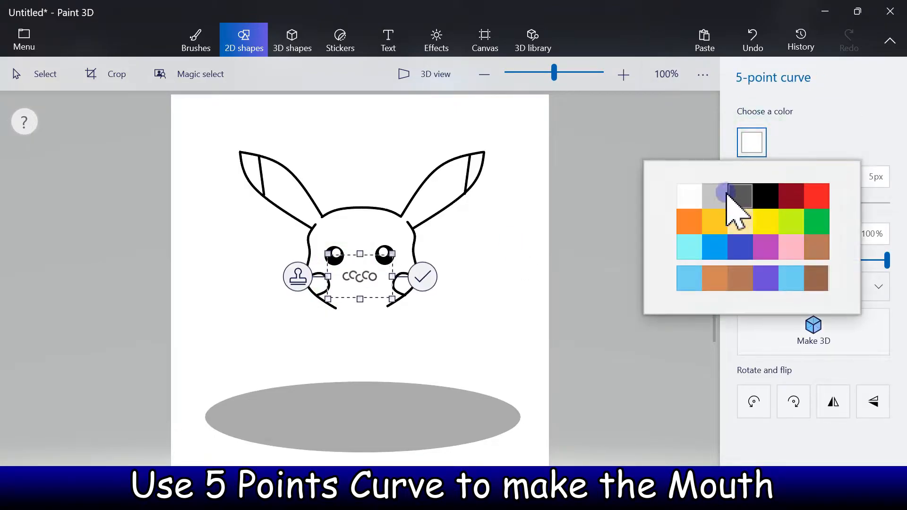
click(766, 195)
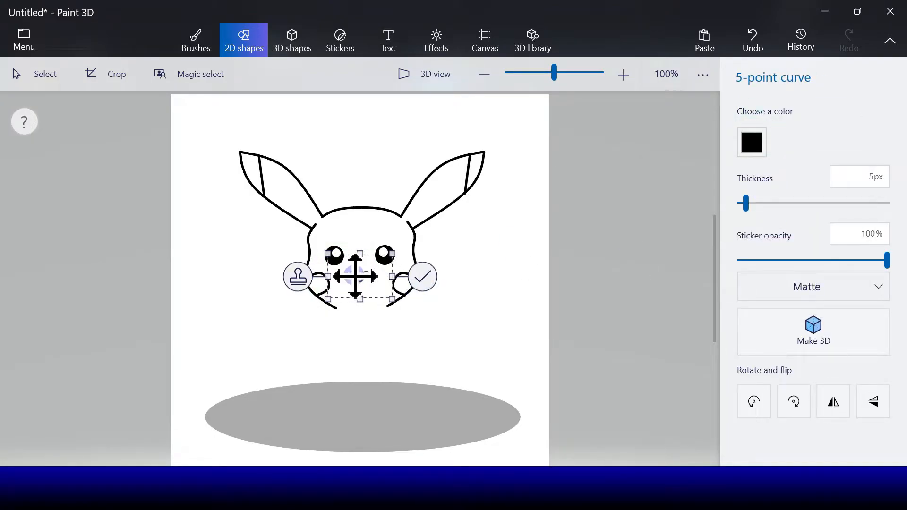
drag(356, 276, 351, 279)
key(Down)
key(Down)
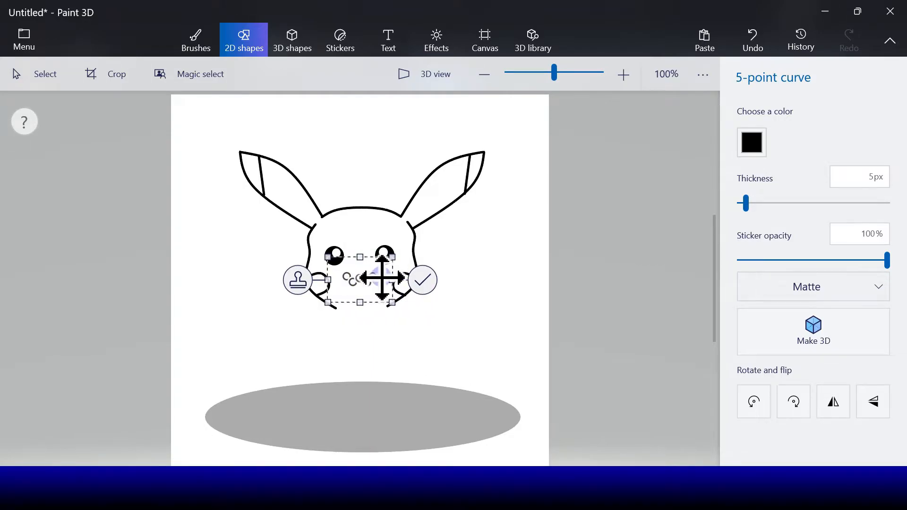
click(423, 281)
Draw a tiny flat circle with a black line as the nose, centered just above the mouth
click(751, 191)
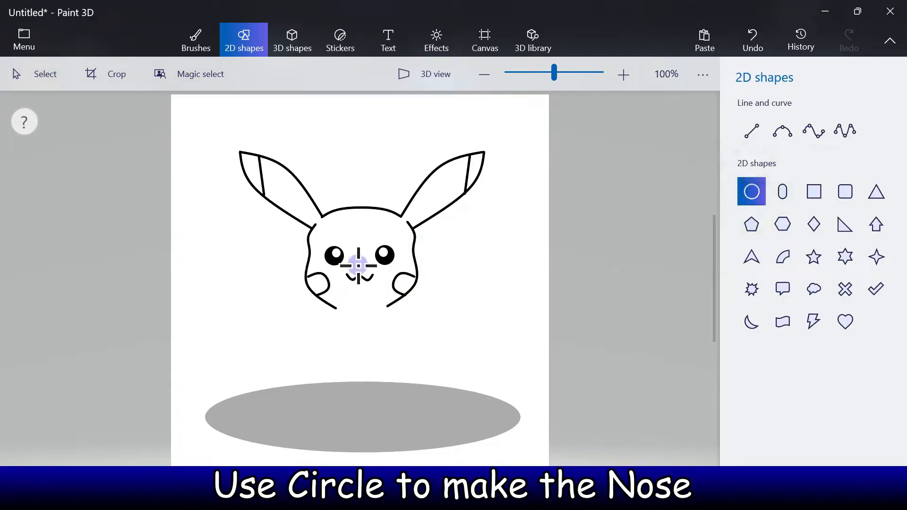
drag(364, 264, 357, 267)
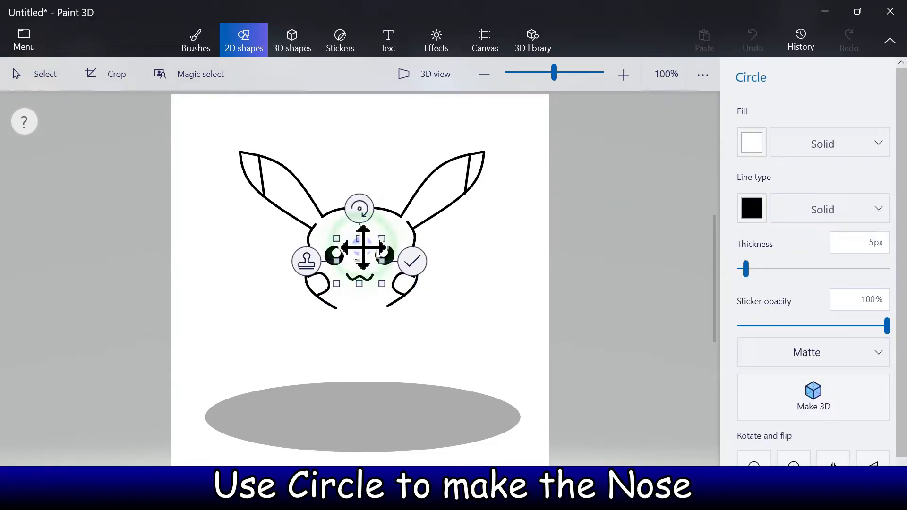
click(414, 265)
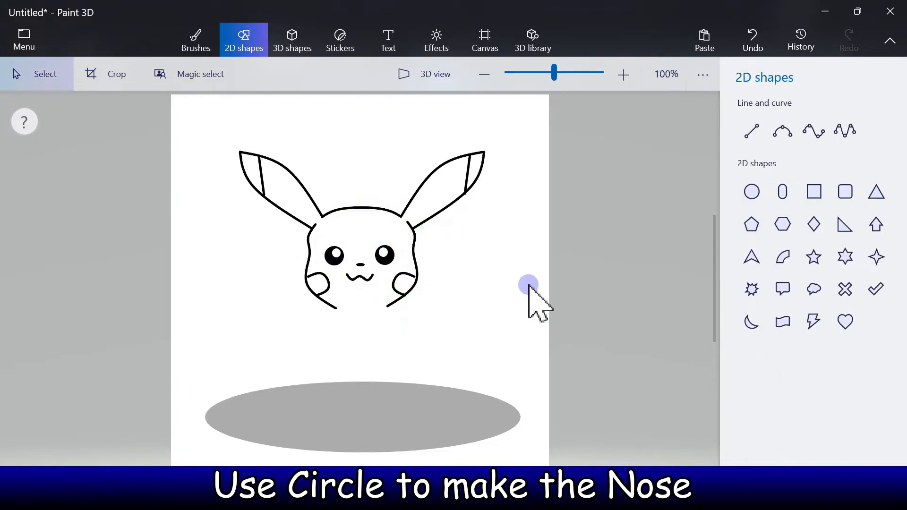
Draw the body's right side below the cheek with a black 5 px 4-point curve and place a horizontally flipped copy as the left side
click(786, 137)
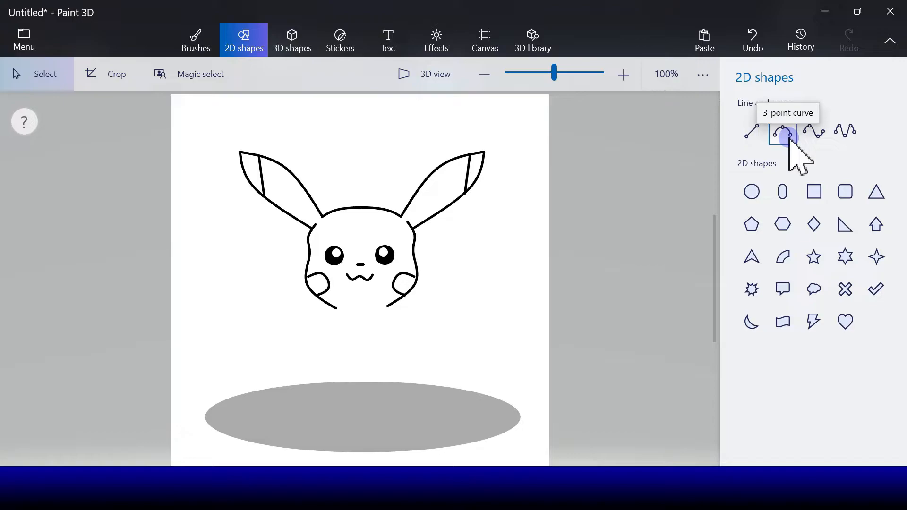
click(814, 133)
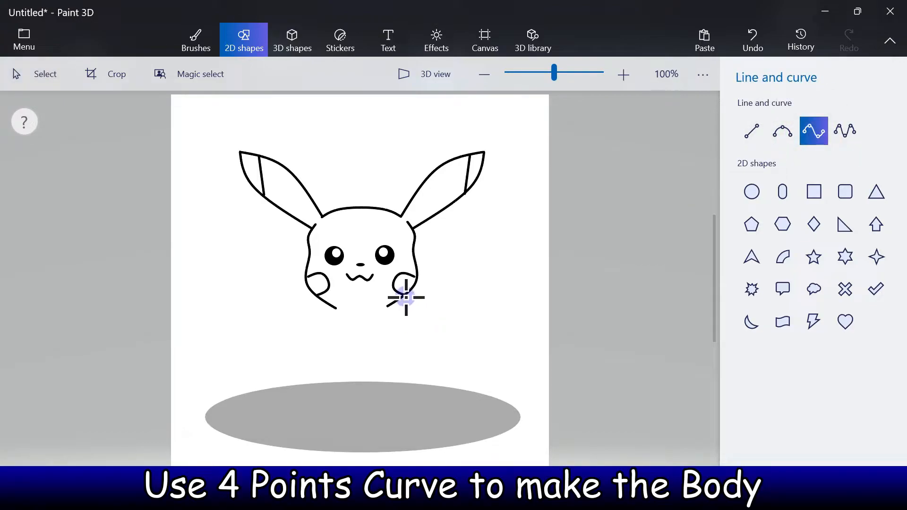
drag(406, 298, 438, 353)
mouse_move(421, 311)
mouse_down()
mouse_move(403, 316)
mouse_move(426, 329)
mouse_move(435, 359)
mouse_move(410, 314)
mouse_up()
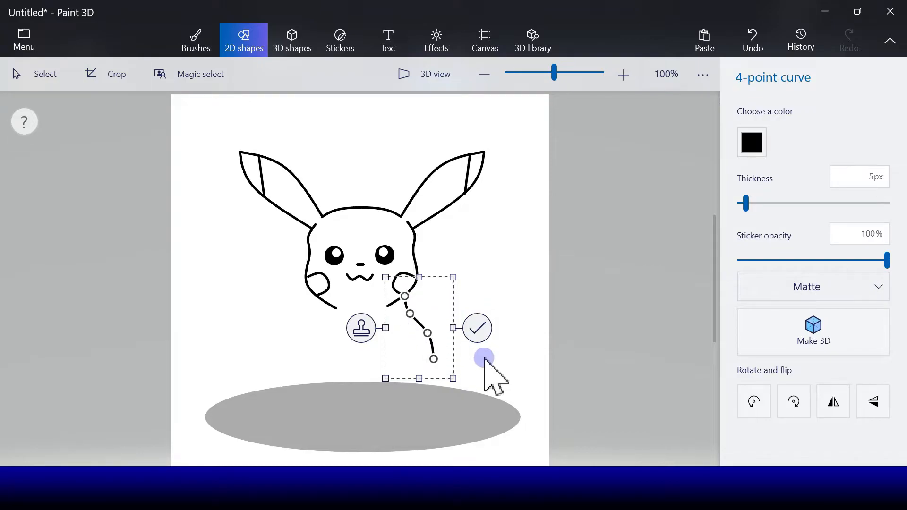
click(369, 334)
click(834, 402)
drag(416, 357, 293, 350)
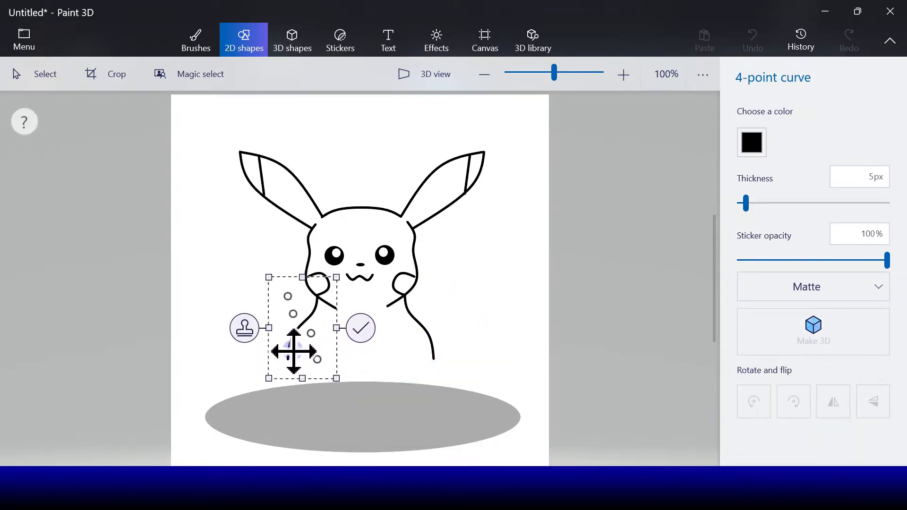
click(361, 328)
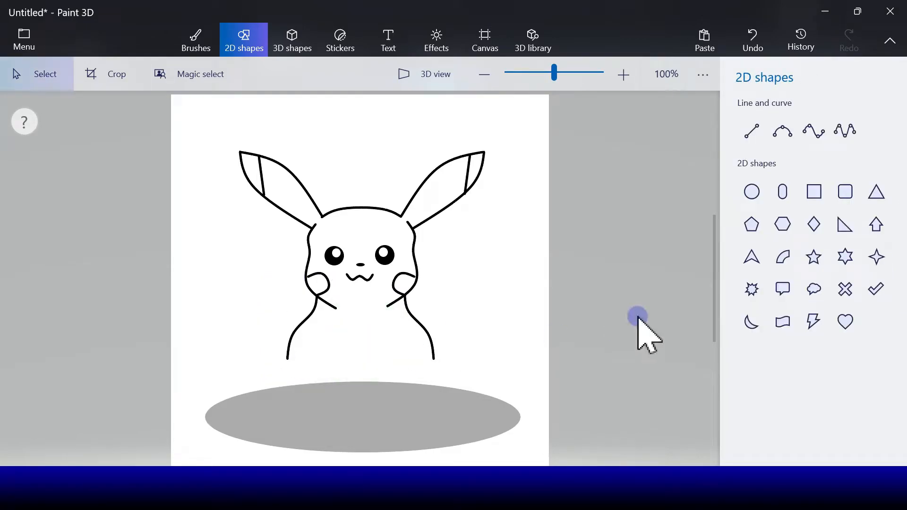
click(783, 194)
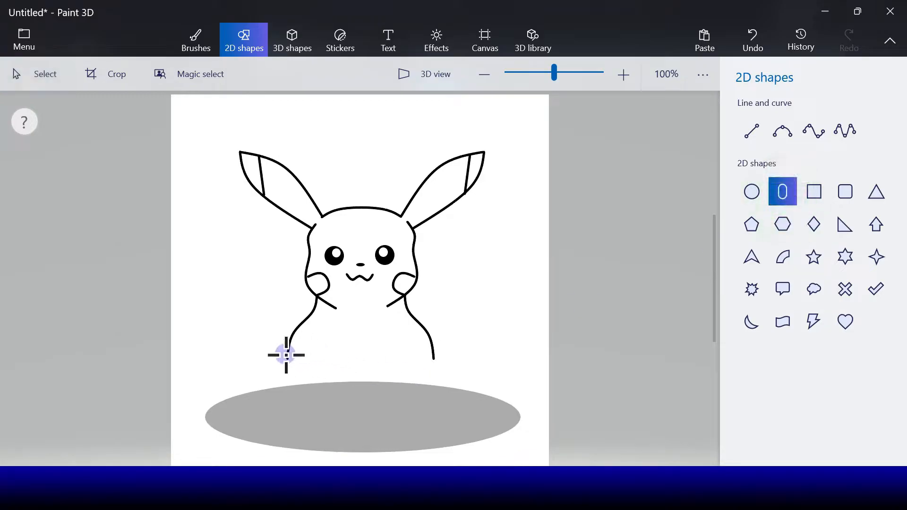
drag(265, 352, 319, 392)
drag(322, 384, 322, 385)
click(753, 42)
Draw a tilted flat circle with white fill and black 5 px line as the left foot and place a horizontally flipped copy as the right foot
click(752, 192)
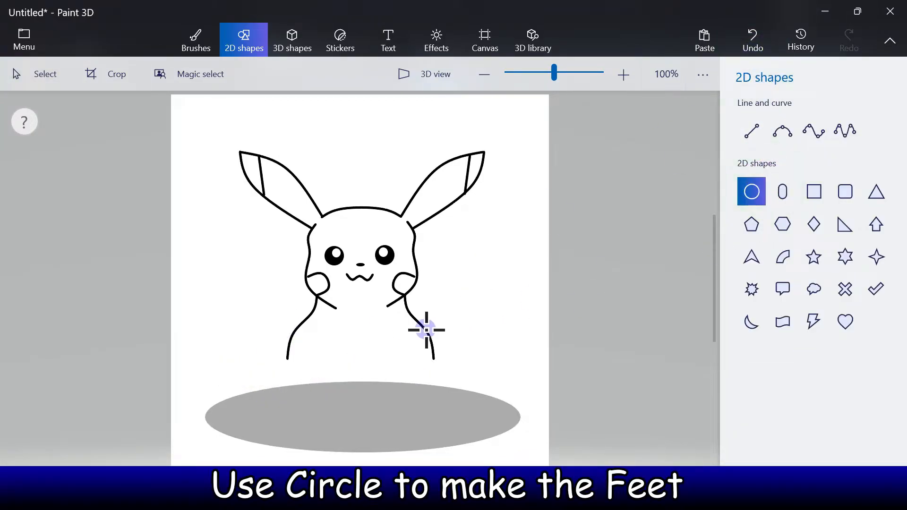
drag(272, 315, 231, 329)
drag(272, 376, 294, 376)
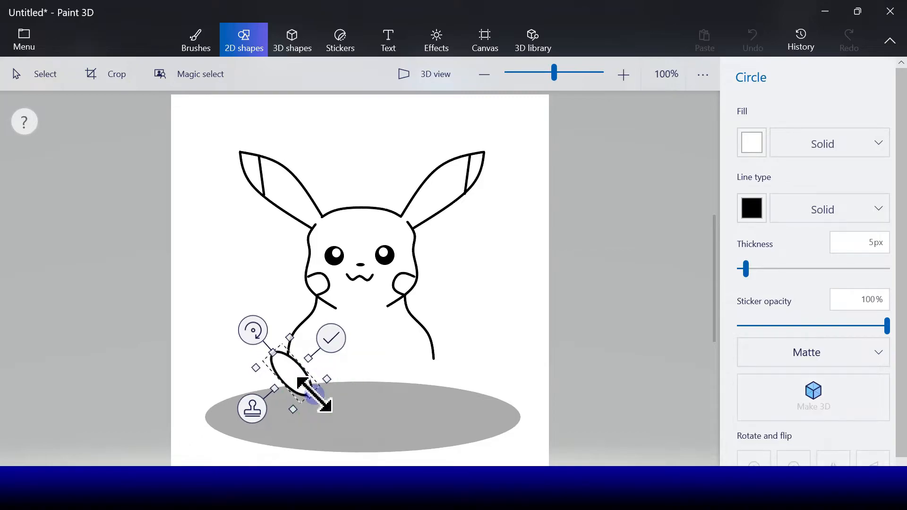
mouse_move(253, 330)
mouse_down()
mouse_move(253, 316)
mouse_move(246, 334)
mouse_move(263, 331)
mouse_up()
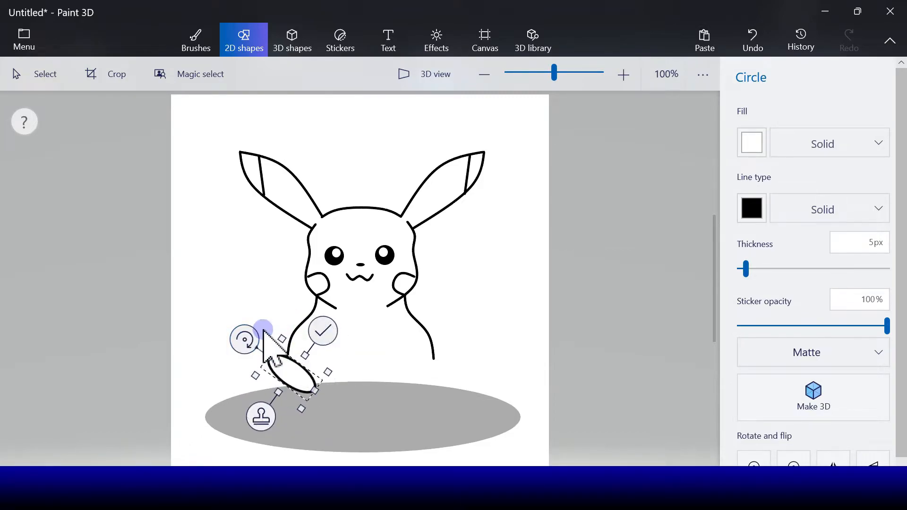
click(261, 416)
click(834, 460)
drag(294, 376, 431, 371)
click(463, 423)
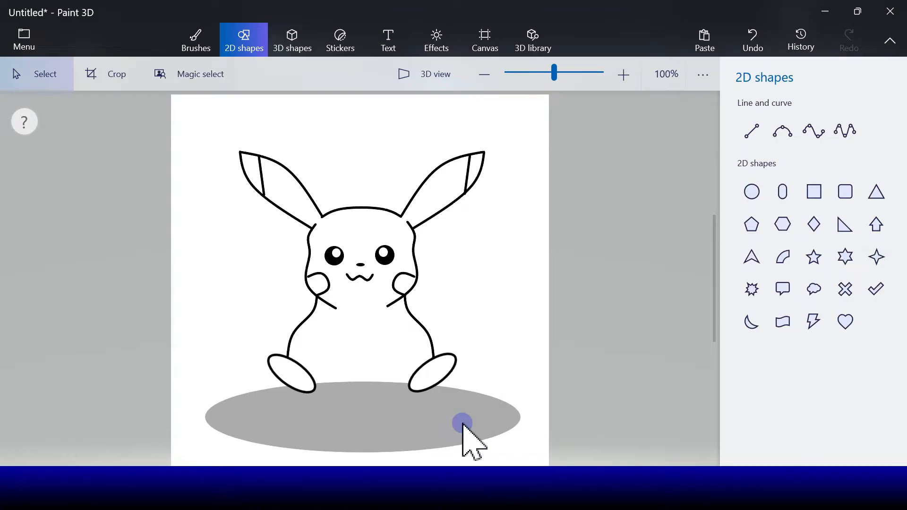
Draw the body's bottom edge between the two feet with a slightly wavy black 5 px 5-point curve
click(785, 134)
click(844, 135)
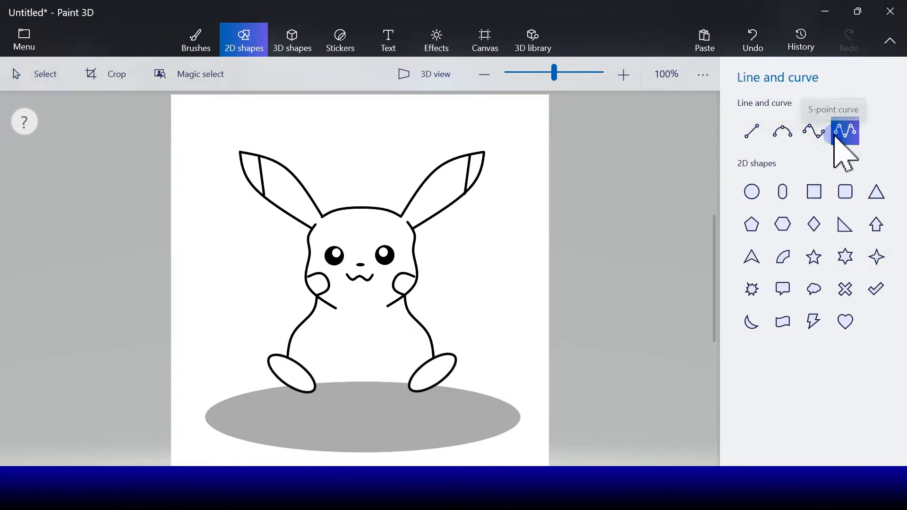
mouse_move(316, 385)
mouse_down()
mouse_move(409, 385)
mouse_move(323, 384)
mouse_move(394, 385)
mouse_up()
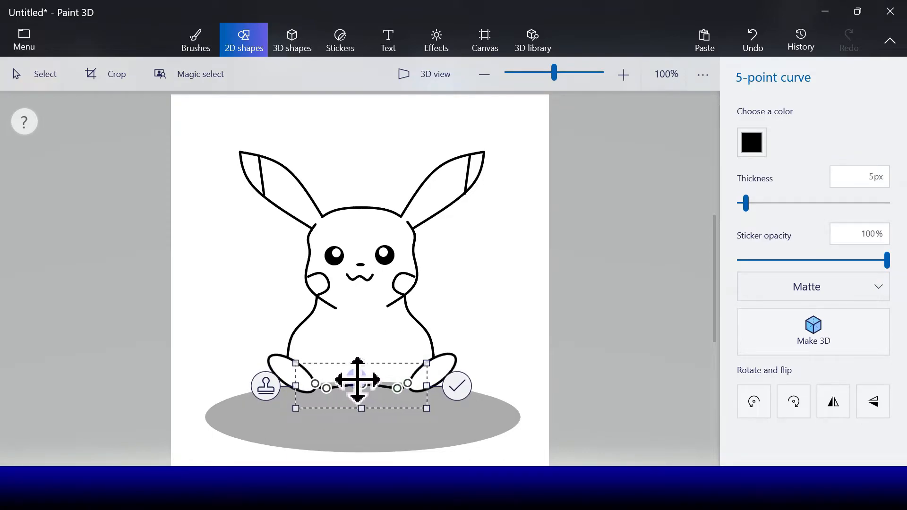
click(468, 388)
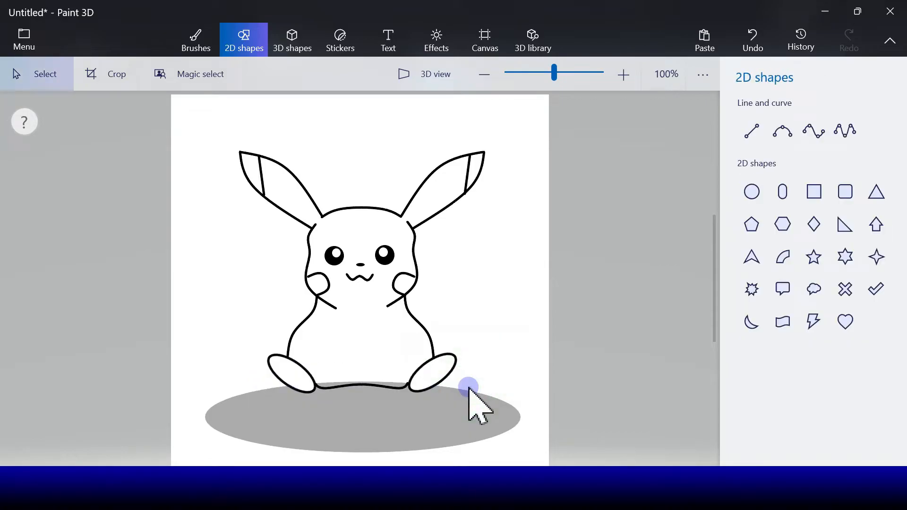
Draw the inner edge of the left front leg with a black 5 px 3-point curve and place a horizontally flipped copy for the right leg
click(782, 134)
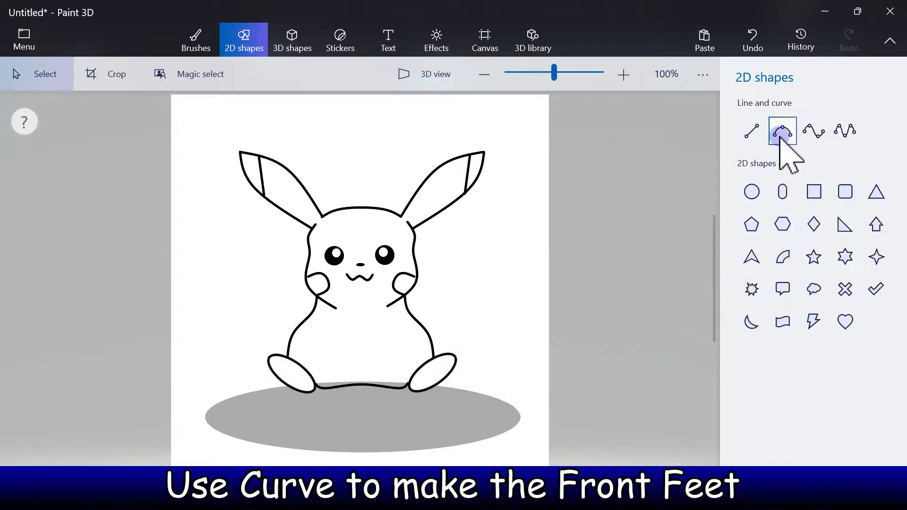
click(782, 134)
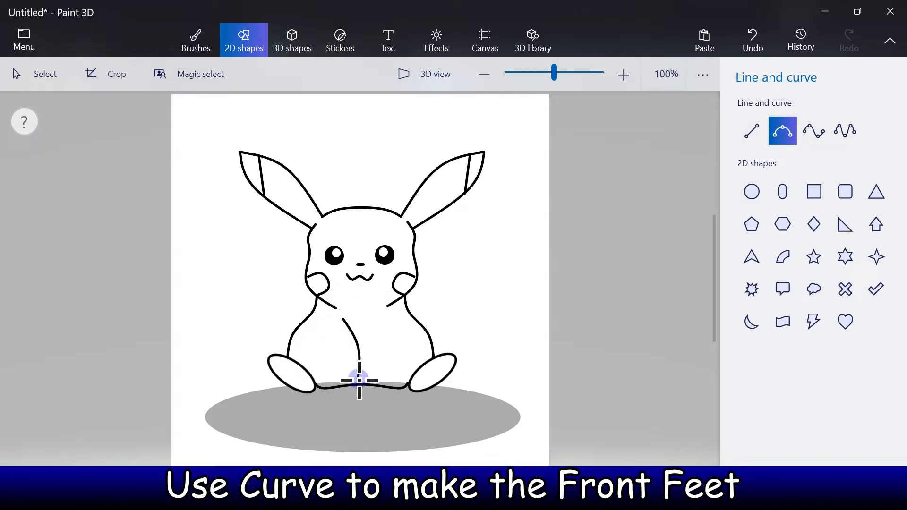
drag(359, 390, 344, 317)
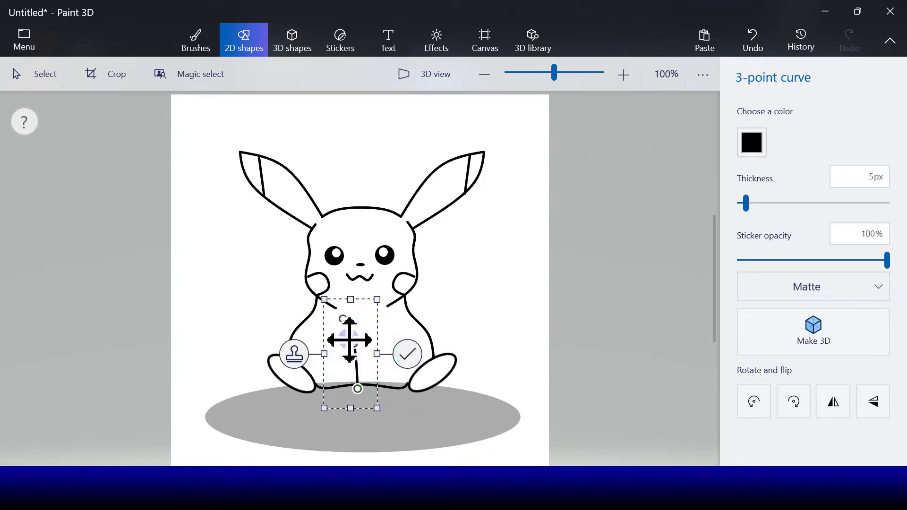
click(294, 355)
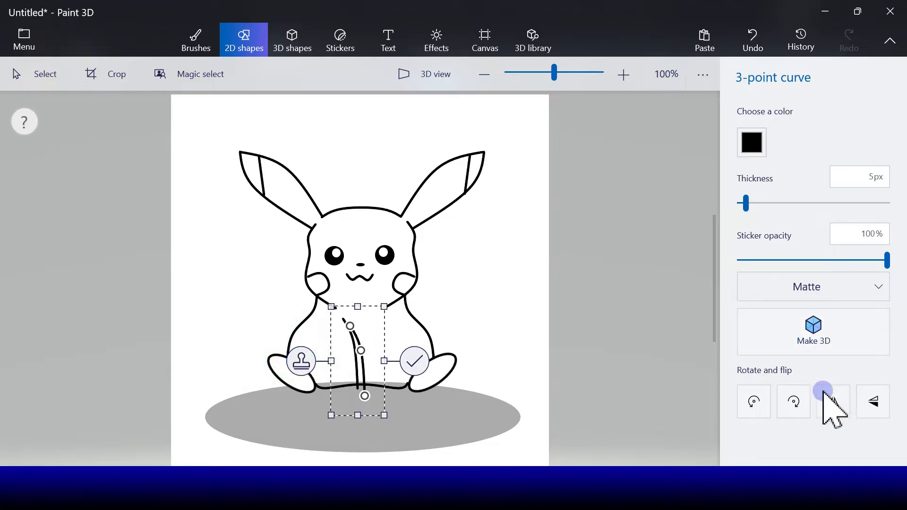
drag(369, 374, 385, 366)
click(431, 353)
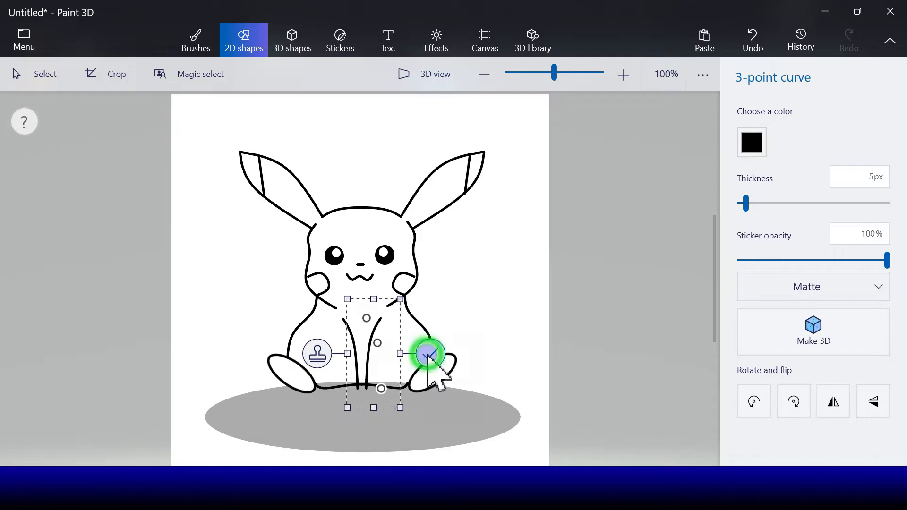
Draw the outer edge of the left front leg with a black 5 px 3-point curve and place a horizontally flipped copy for the right leg
click(786, 133)
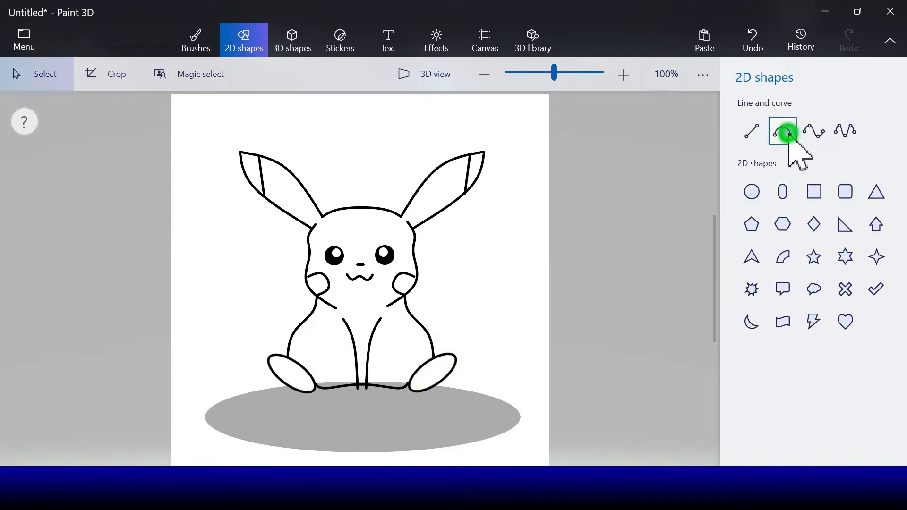
mouse_move(313, 347)
mouse_down()
mouse_move(346, 392)
mouse_move(316, 364)
mouse_up()
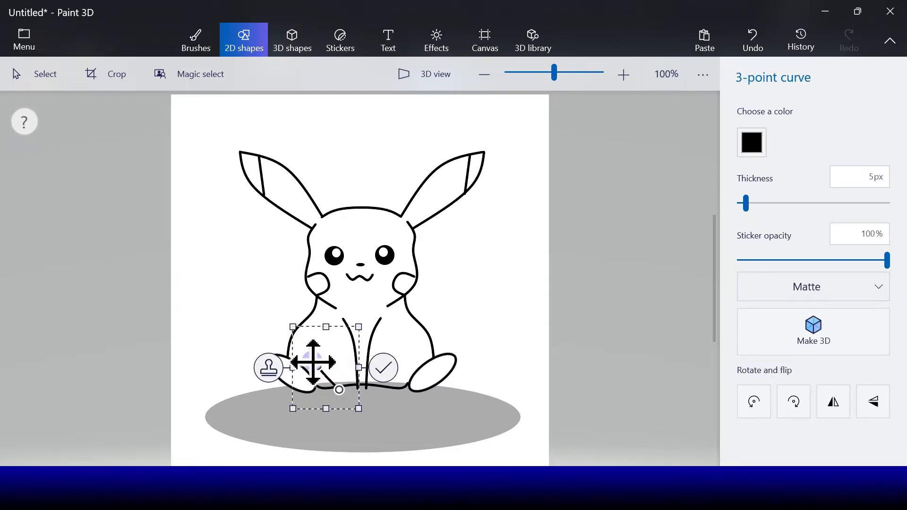
click(268, 367)
click(833, 401)
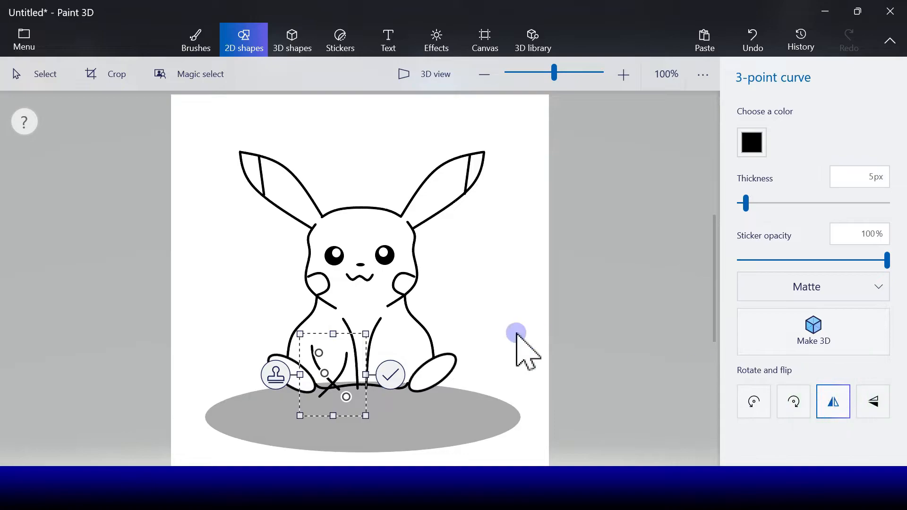
drag(340, 371, 405, 361)
click(454, 369)
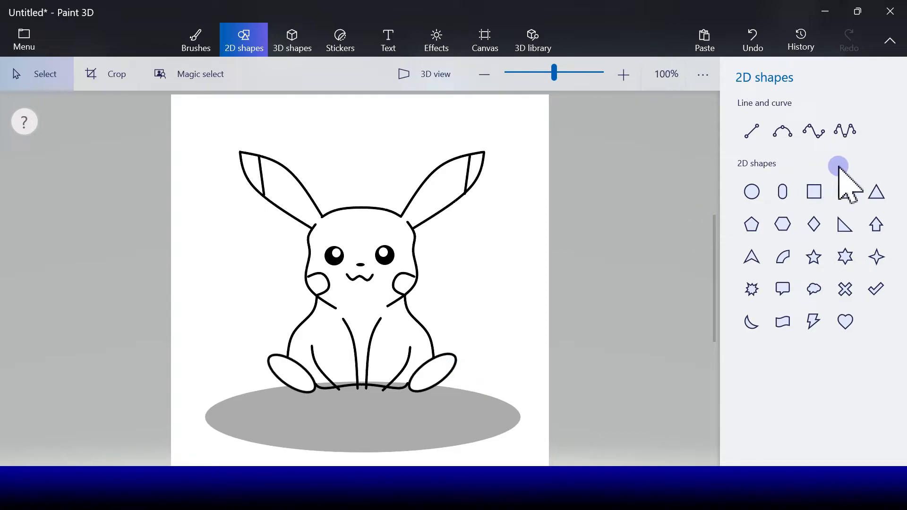
Draw the toes of both front paws with small wavy 5-point curves at the lower ends of the front legs
click(839, 134)
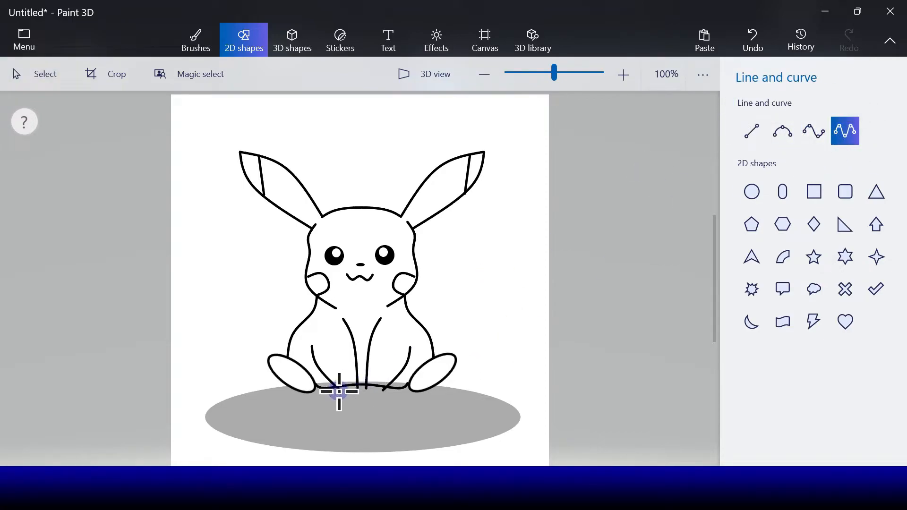
mouse_move(340, 392)
mouse_down()
mouse_move(356, 391)
mouse_move(337, 393)
mouse_move(349, 390)
mouse_move(375, 410)
mouse_move(394, 405)
mouse_up()
click(434, 399)
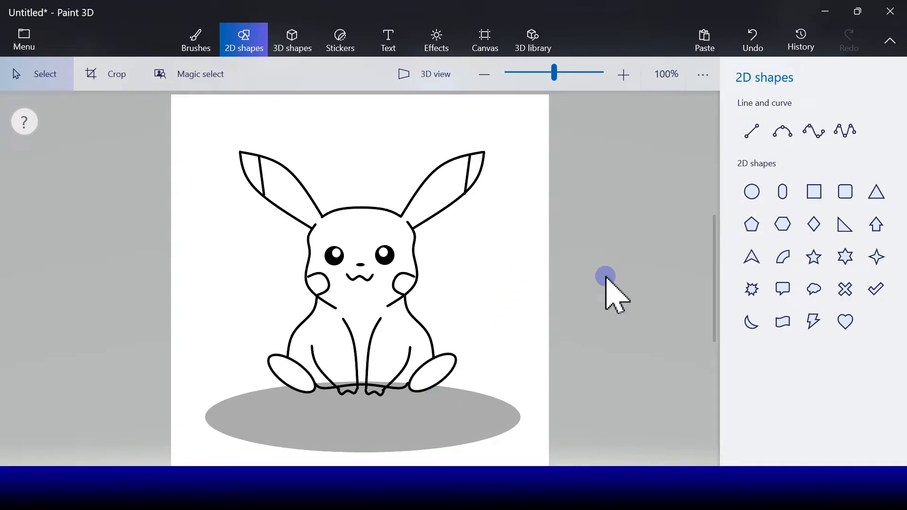
Draw the tail's upper edge from the head's right side and its outer end with black 5 px 3-point curves
click(752, 130)
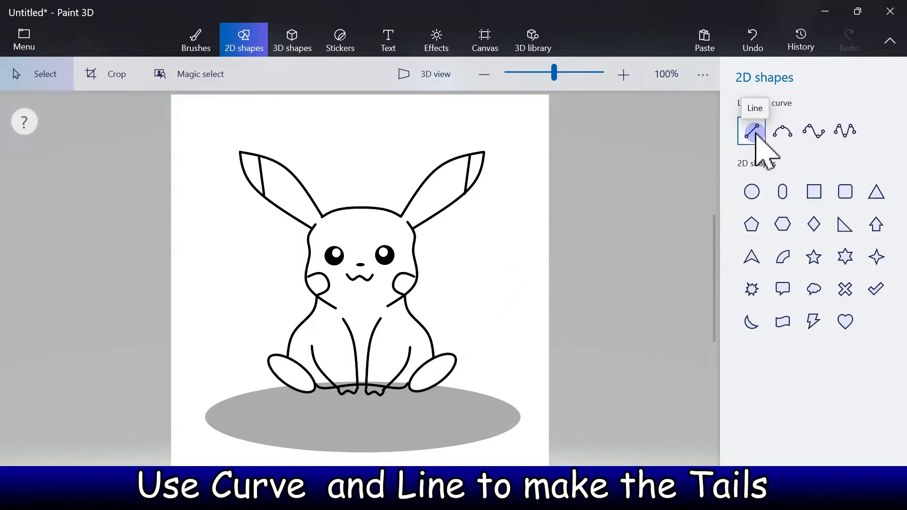
click(775, 137)
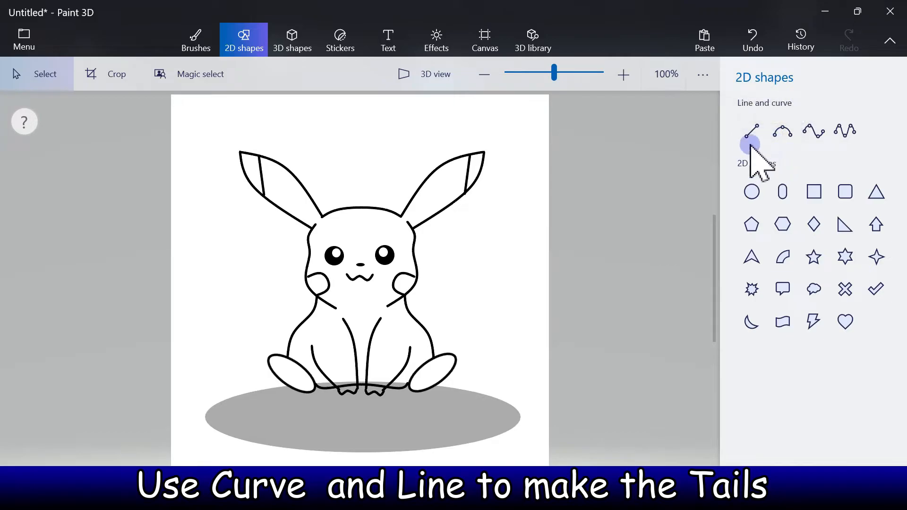
click(782, 134)
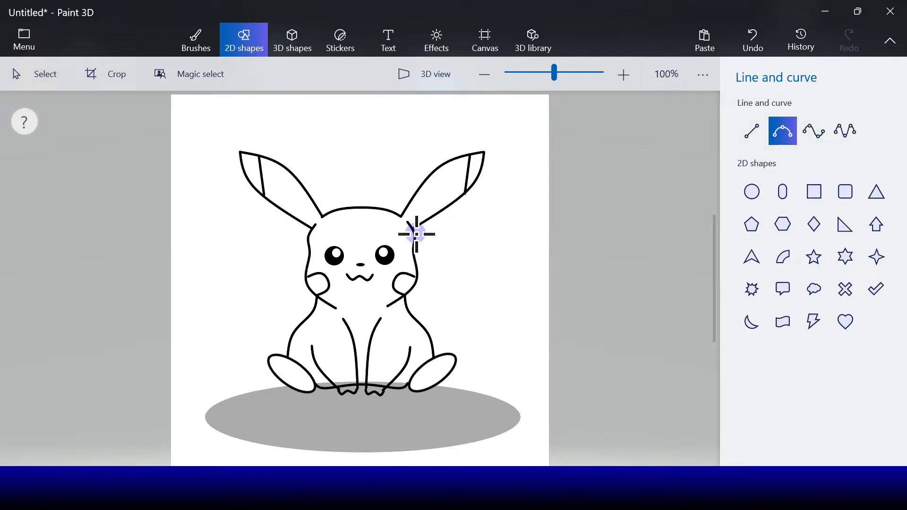
mouse_move(414, 231)
mouse_down()
mouse_move(435, 212)
mouse_move(516, 201)
mouse_move(459, 209)
mouse_up()
click(561, 220)
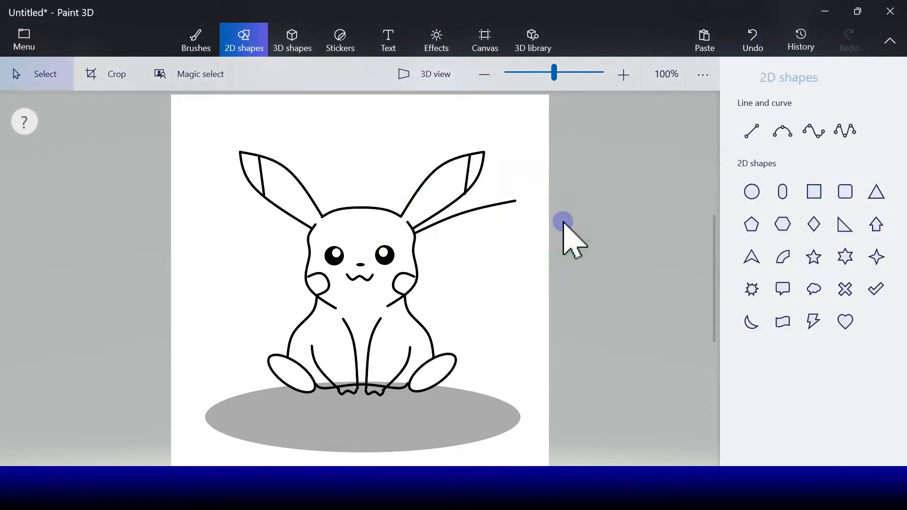
click(758, 141)
click(783, 131)
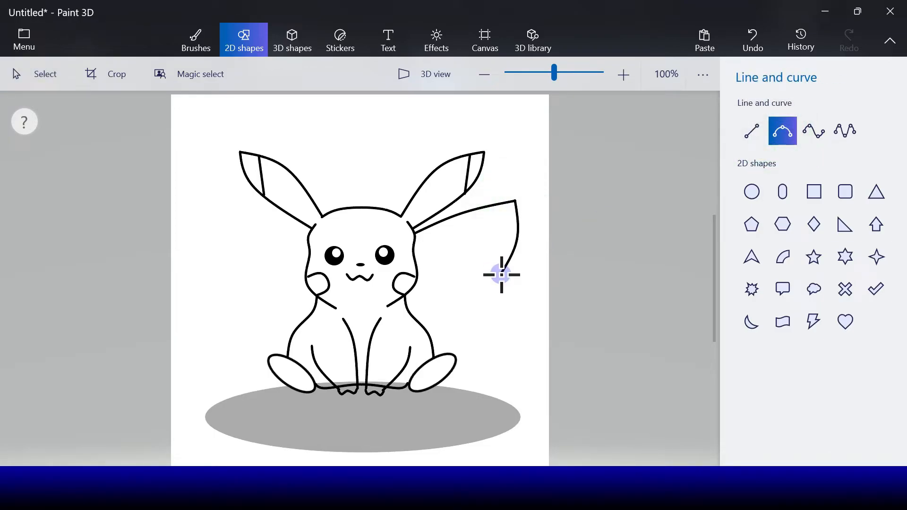
drag(505, 266, 505, 267)
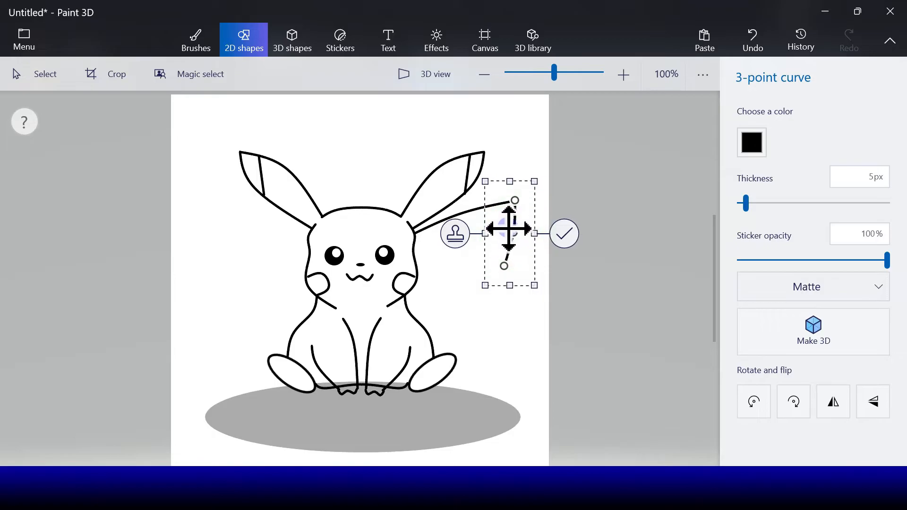
click(565, 234)
Draw the tail's zigzag lower edge from its outer end toward the body with three connected straight lines
click(752, 134)
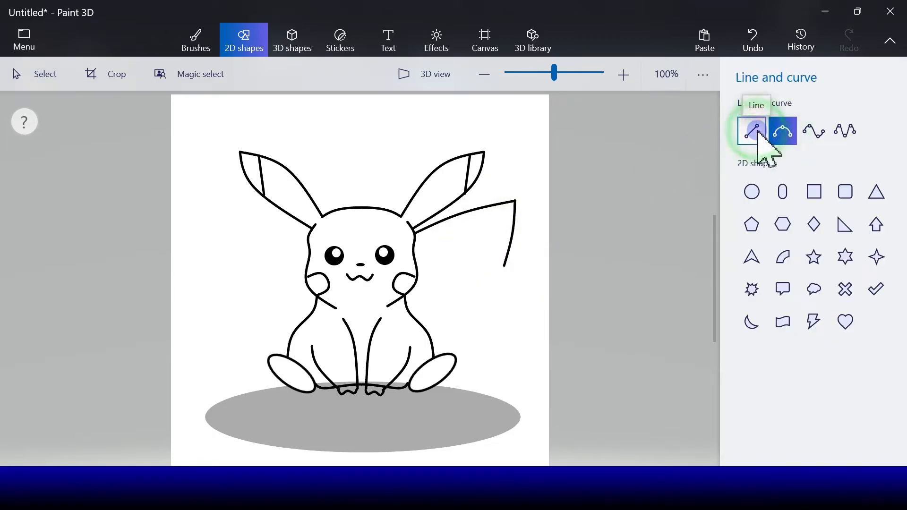
mouse_move(505, 266)
mouse_down()
mouse_move(435, 270)
mouse_move(435, 280)
mouse_move(488, 303)
mouse_move(444, 316)
mouse_move(438, 326)
mouse_up()
click(553, 270)
click(527, 290)
click(750, 133)
click(529, 312)
Continue the tail's lower edge to the body above the right foot with two short black 5 px lines
click(752, 131)
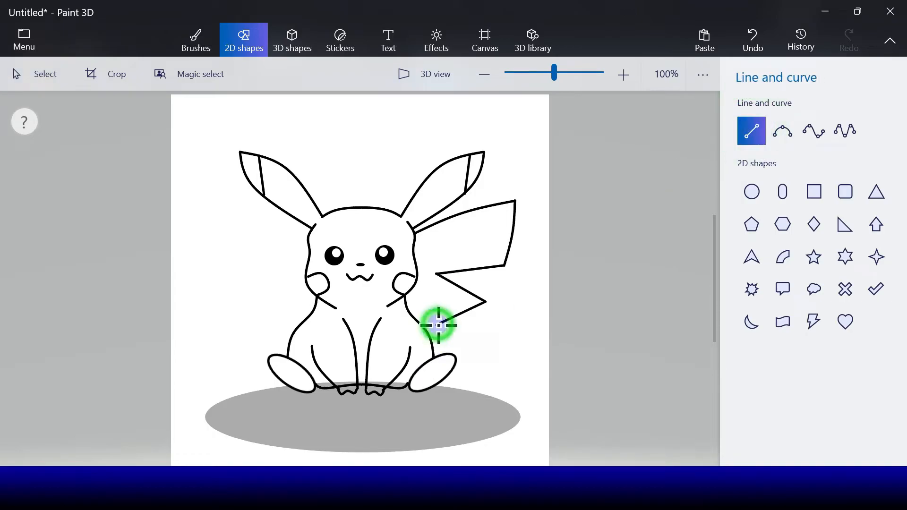
drag(448, 333, 431, 339)
click(496, 327)
click(749, 131)
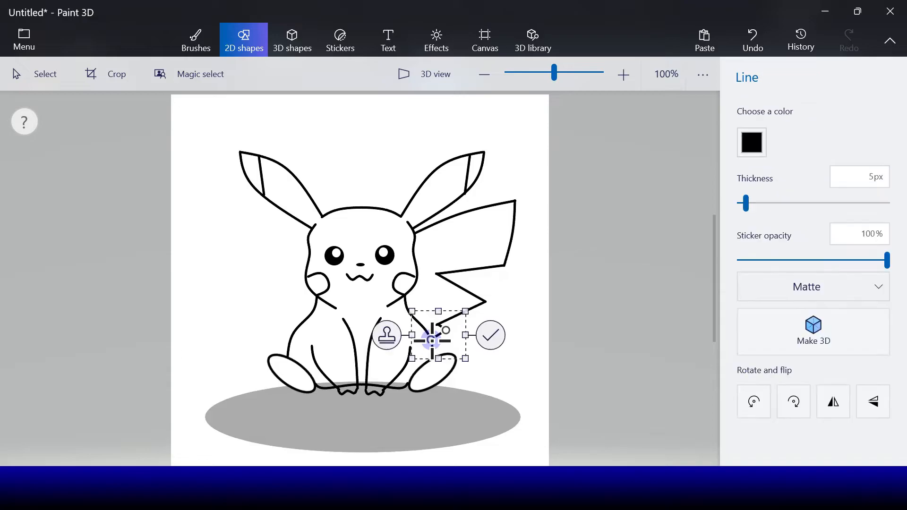
click(496, 336)
Draw the tail's inner zigzag beside the body below the right cheek with two connected black 5 px straight lines
click(752, 131)
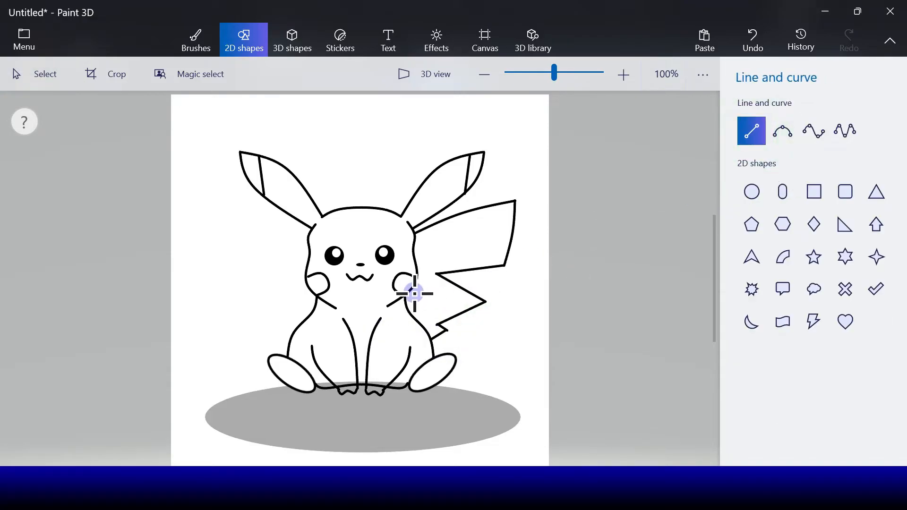
drag(441, 304, 414, 315)
click(491, 296)
click(750, 130)
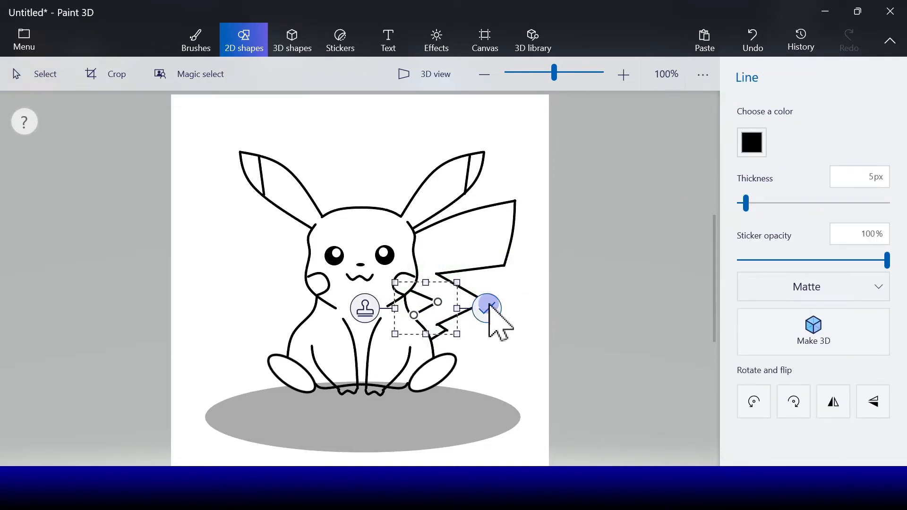
click(490, 304)
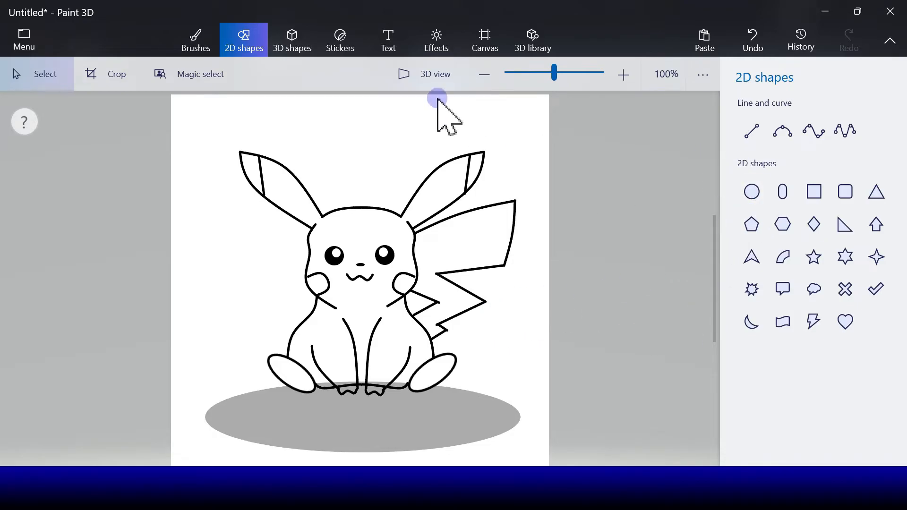
Fill the head, body, ears below the tips, both feet and the tail with yellow
click(203, 47)
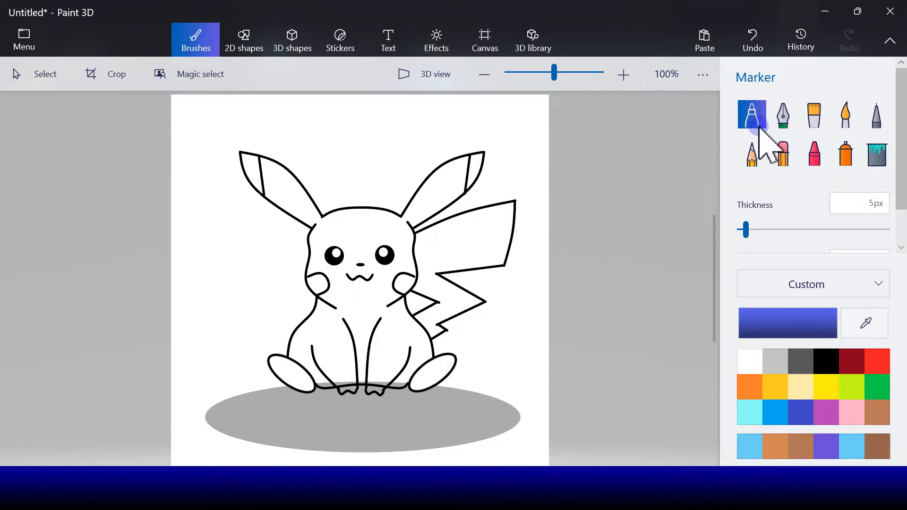
click(802, 363)
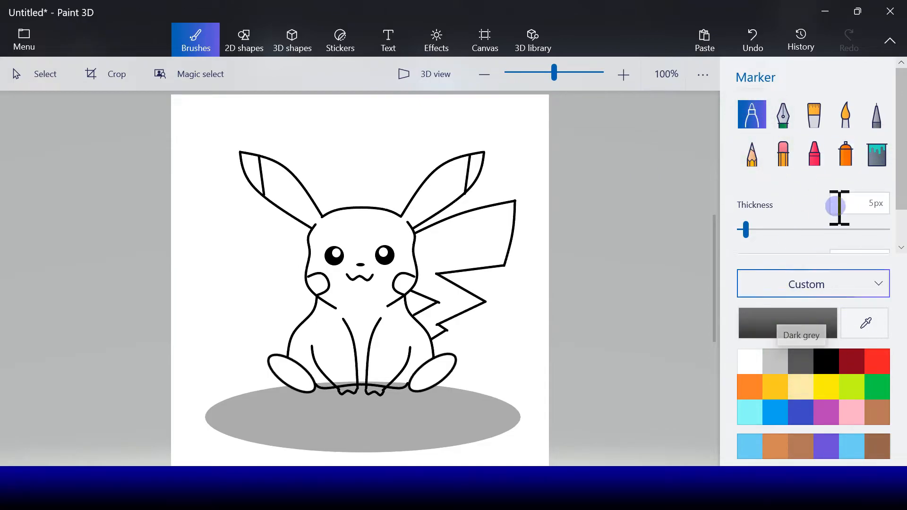
click(877, 156)
click(833, 392)
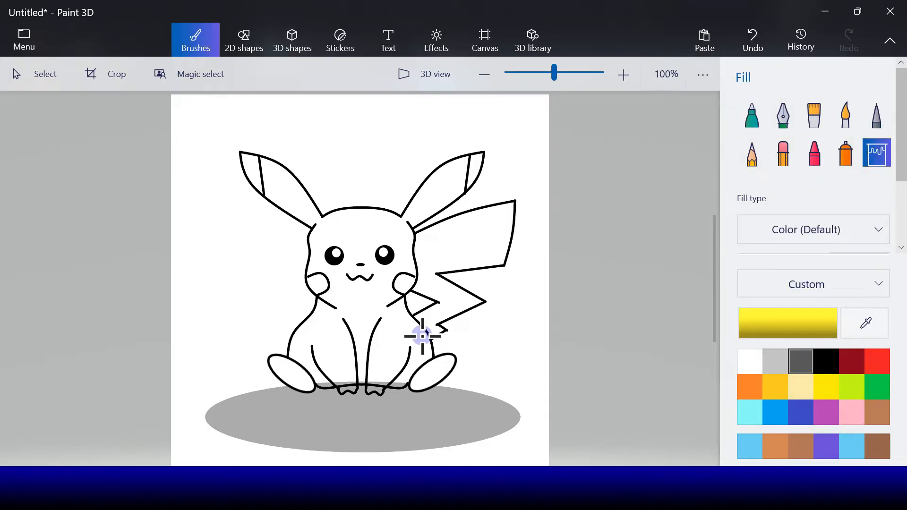
click(402, 332)
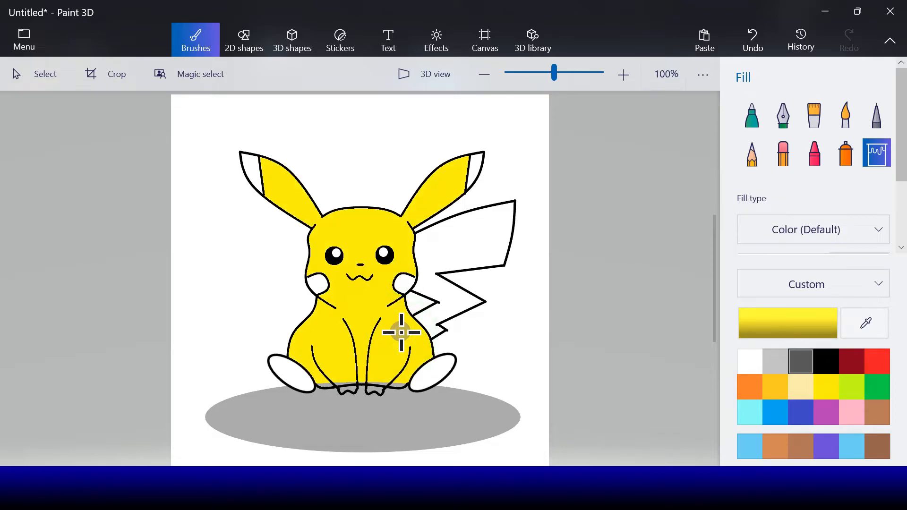
click(424, 372)
click(303, 381)
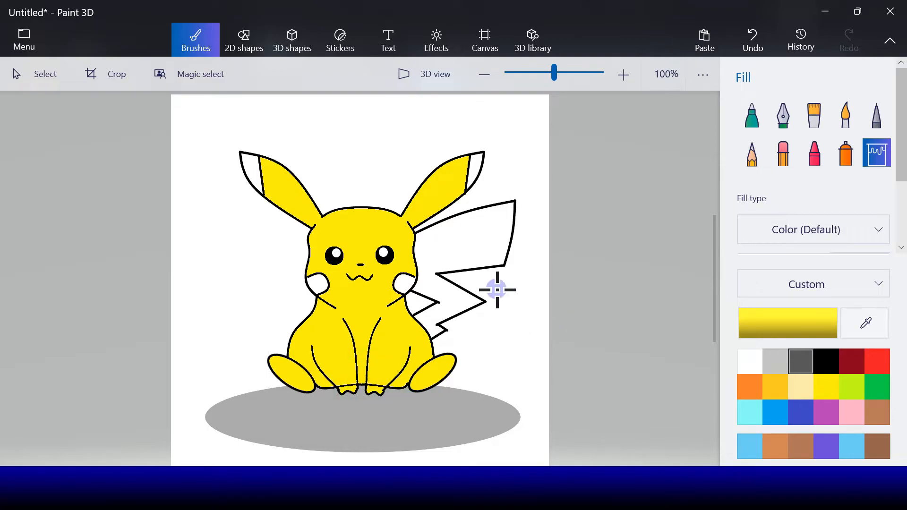
click(463, 255)
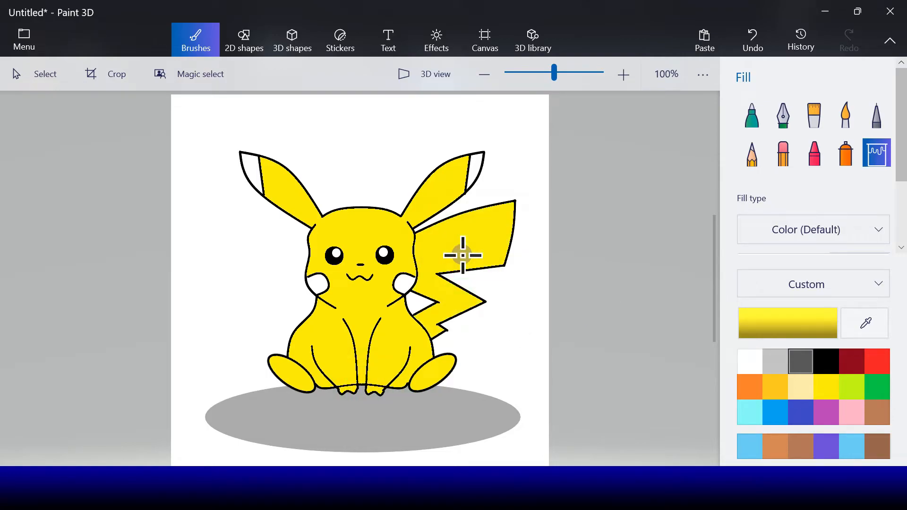
Fill both ear tips with black and both cheeks with red
click(826, 362)
click(478, 170)
click(251, 166)
click(879, 363)
click(319, 283)
click(403, 283)
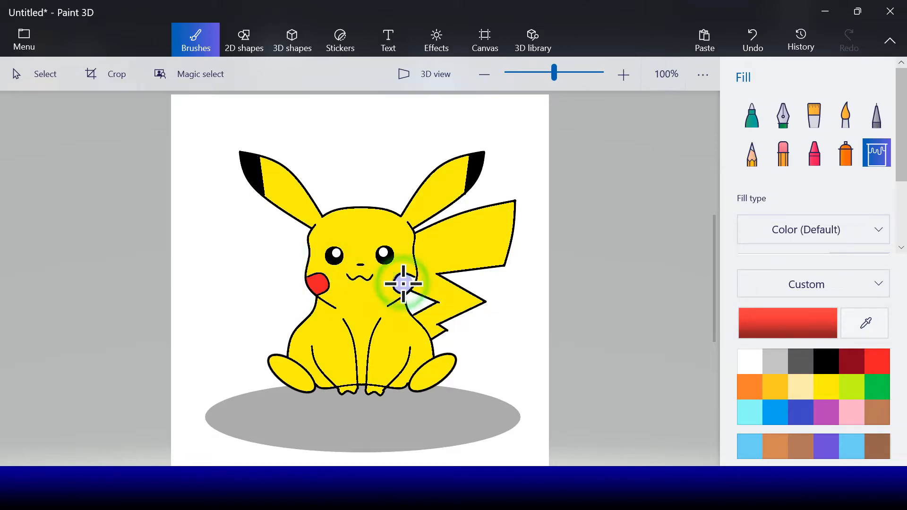
Draw a short red line across the base of the tail and fill the small section below it with red
click(243, 40)
click(752, 130)
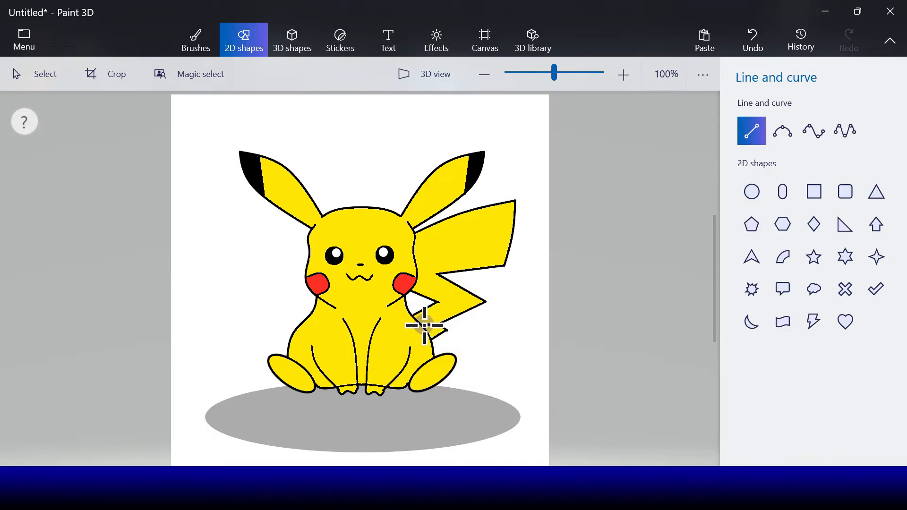
drag(423, 325, 440, 327)
click(752, 143)
click(816, 191)
click(489, 326)
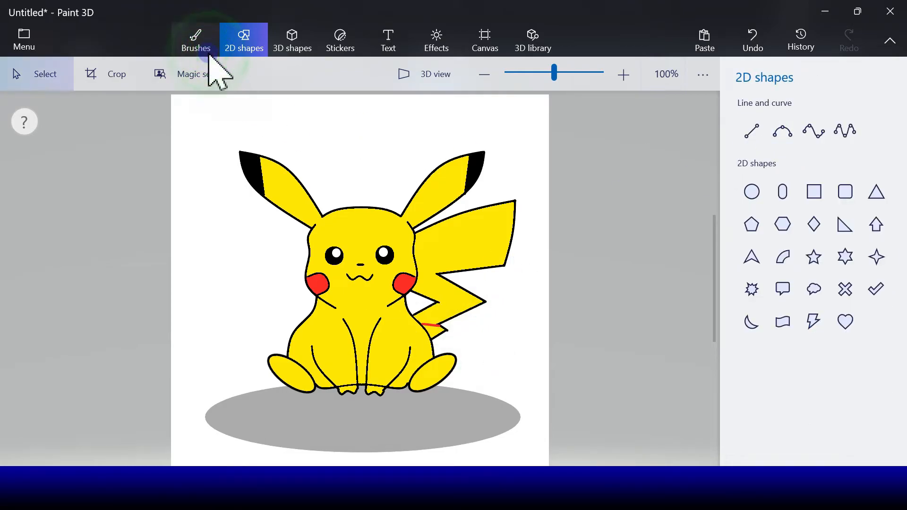
click(196, 41)
click(434, 329)
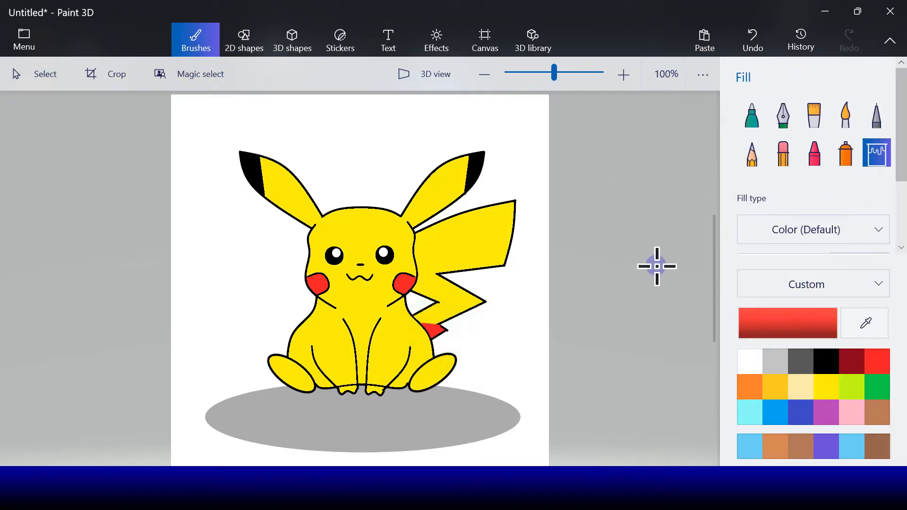
Paint over the body's lower outline where it crosses the two front paws with a yellow 14 px marker
click(752, 114)
click(827, 388)
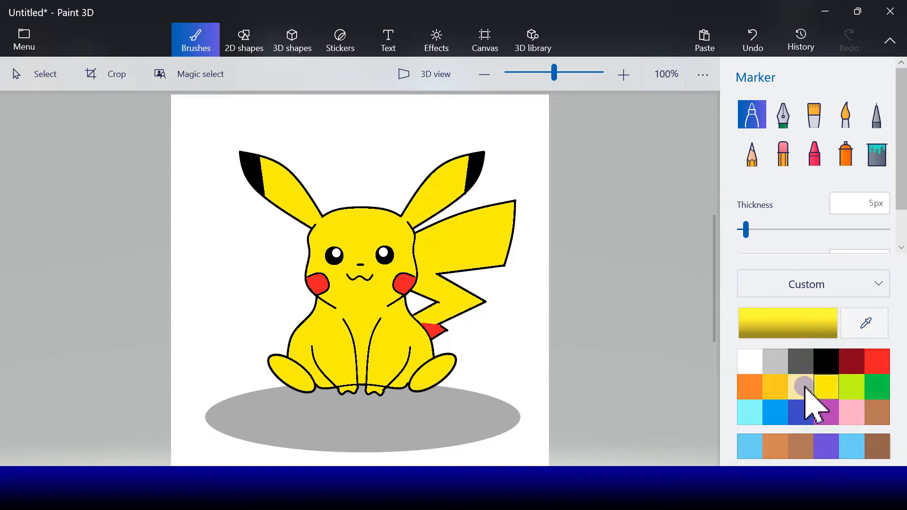
drag(745, 230, 759, 230)
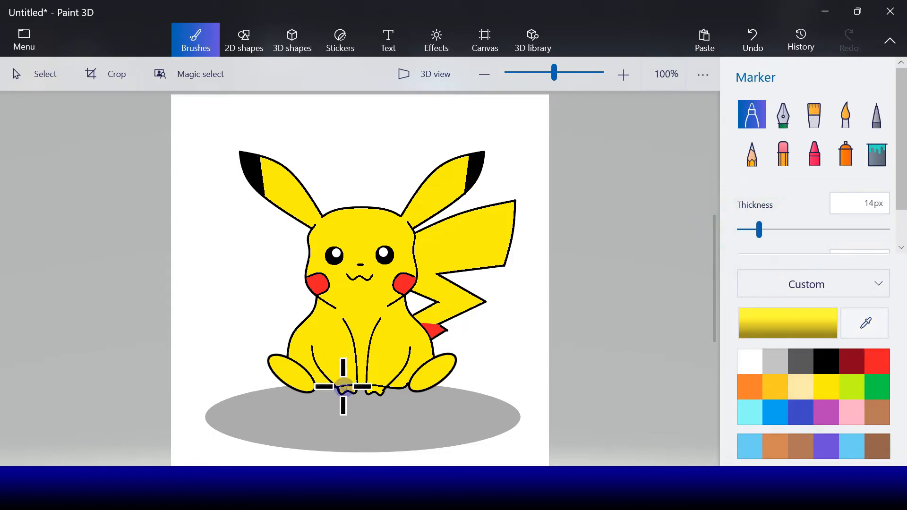
drag(341, 387, 382, 381)
click(340, 384)
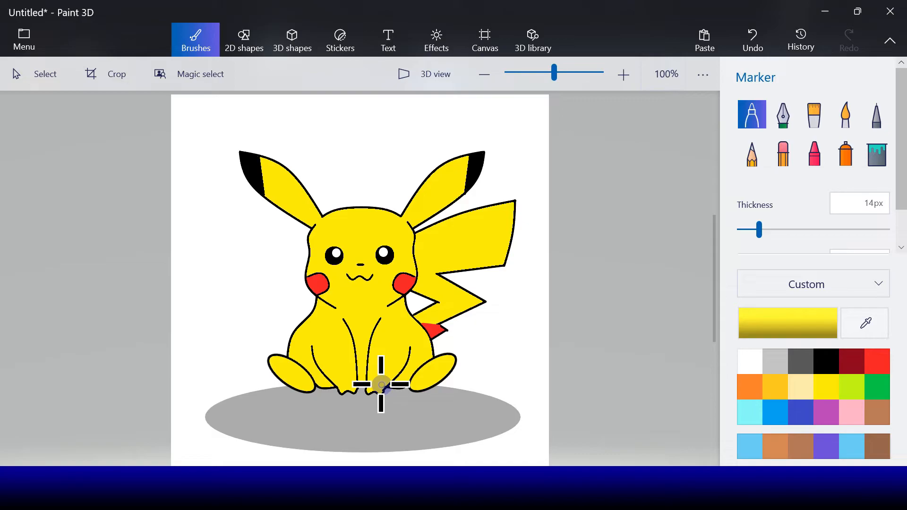
drag(381, 383, 380, 378)
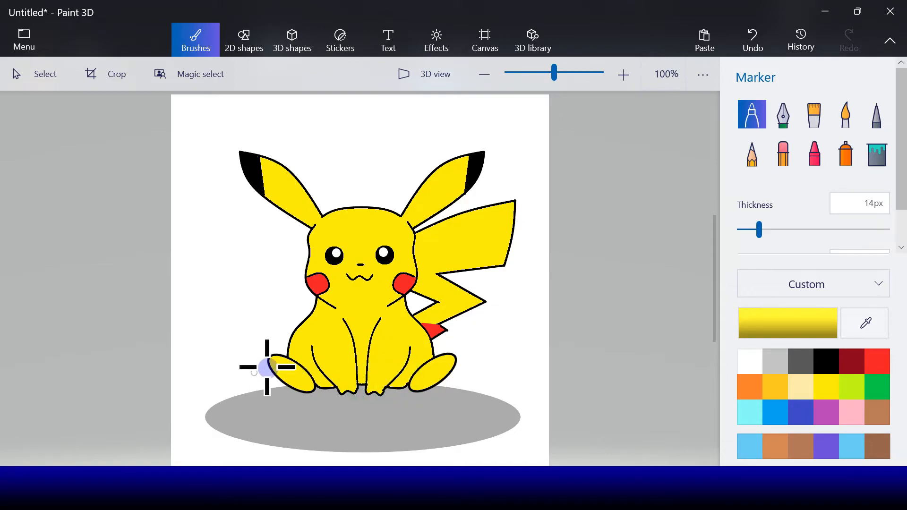
Paint over the outlines of both feet where they overlap the body with the yellow 14 px marker
mouse_move(294, 364)
mouse_down()
mouse_move(308, 375)
mouse_move(296, 359)
mouse_up()
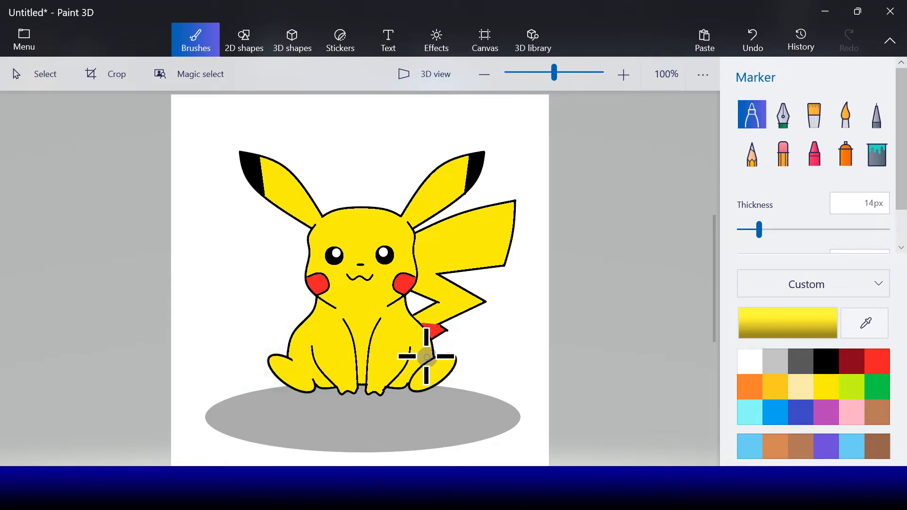
drag(425, 360, 414, 370)
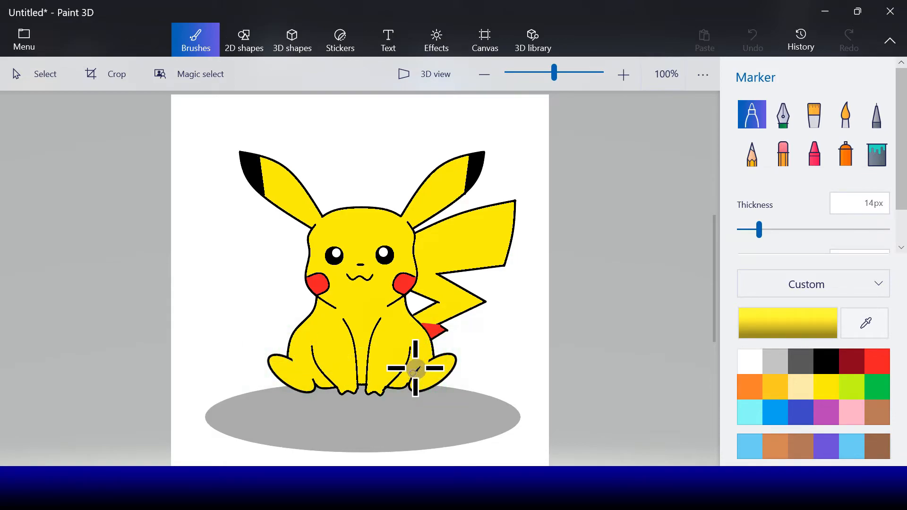
click(409, 375)
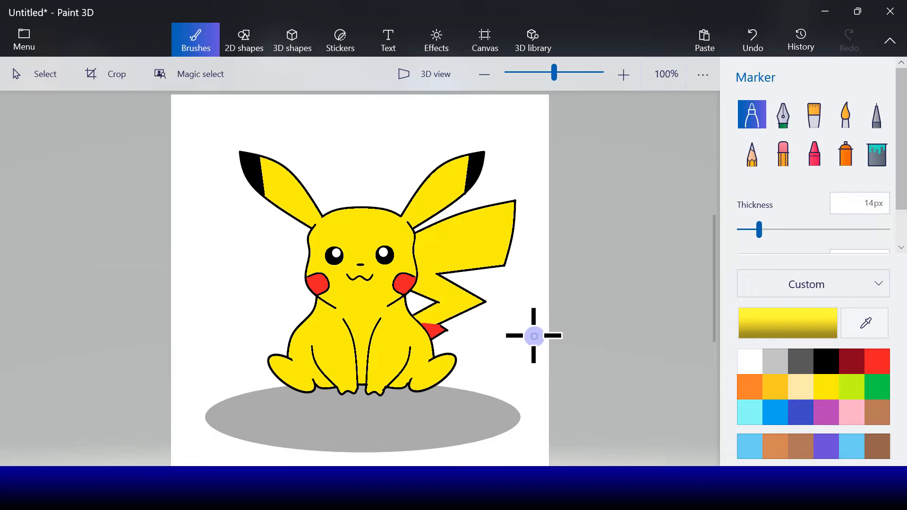
Draw a small orange 5 px 3-point curve on the neck beneath the mouth
click(240, 39)
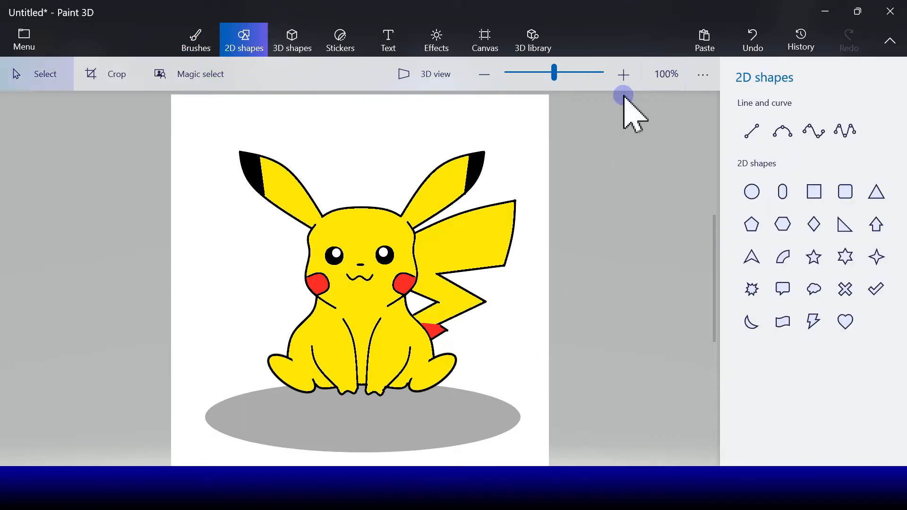
click(782, 132)
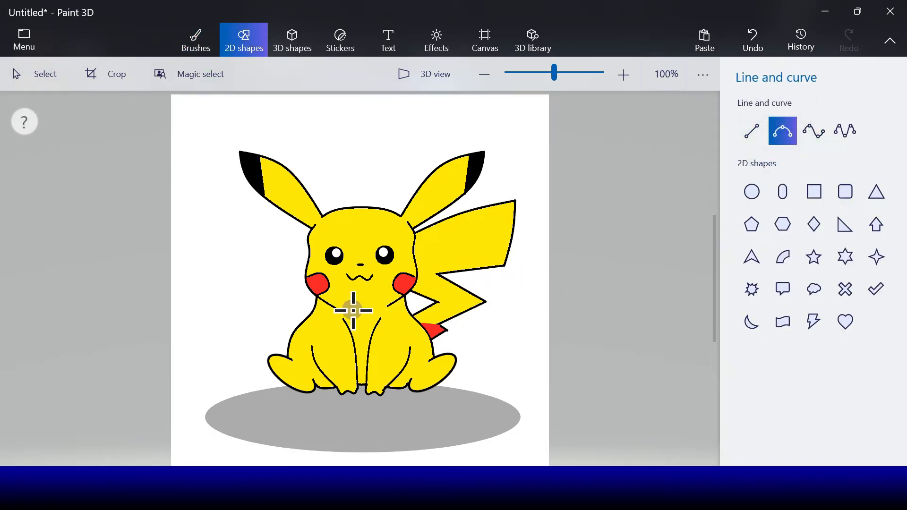
drag(376, 310, 377, 311)
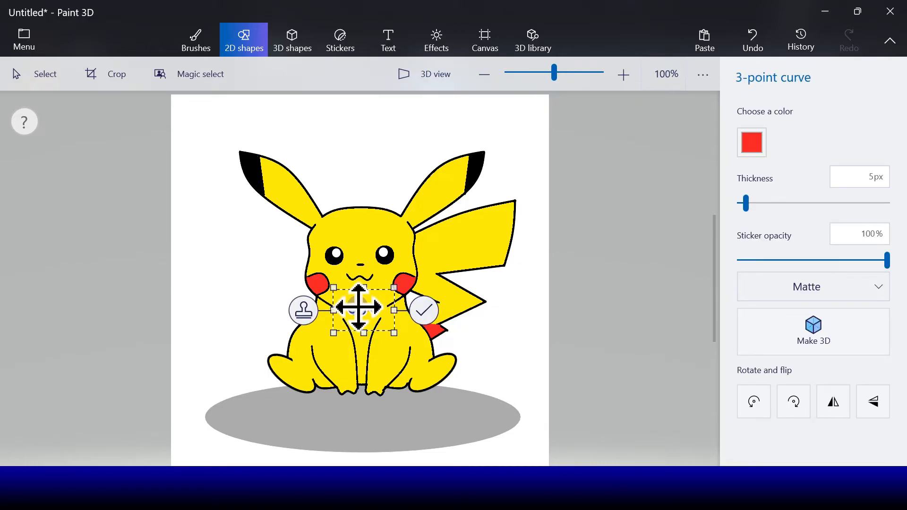
click(752, 147)
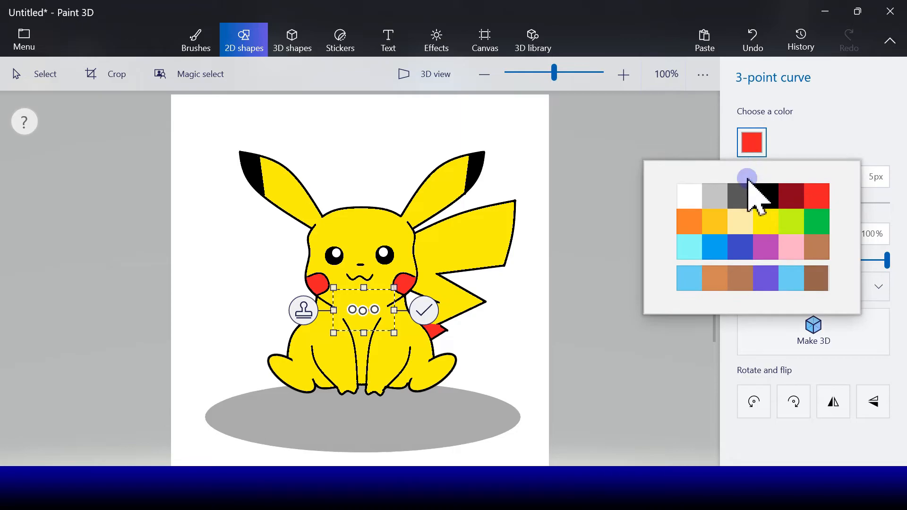
click(698, 224)
click(424, 311)
Try a second orange 3-point curve on the neck, and undo both neck curves
click(783, 131)
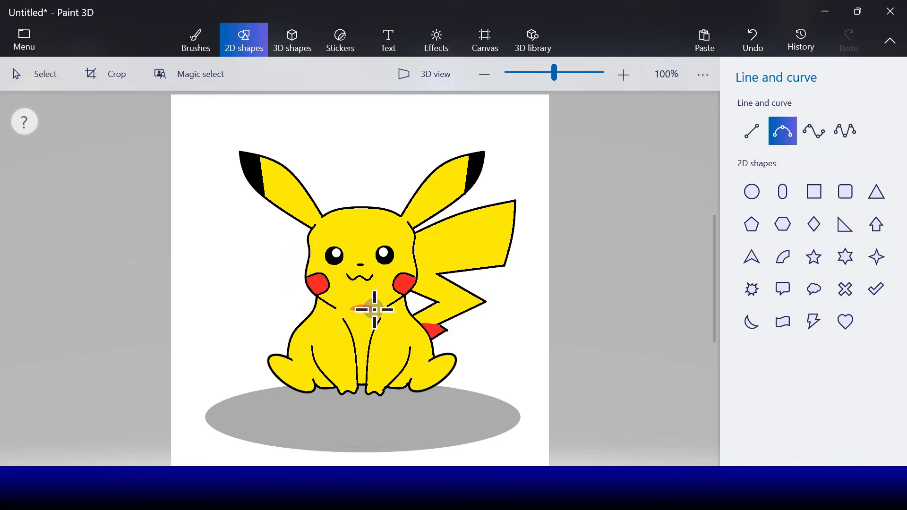
drag(375, 309, 362, 305)
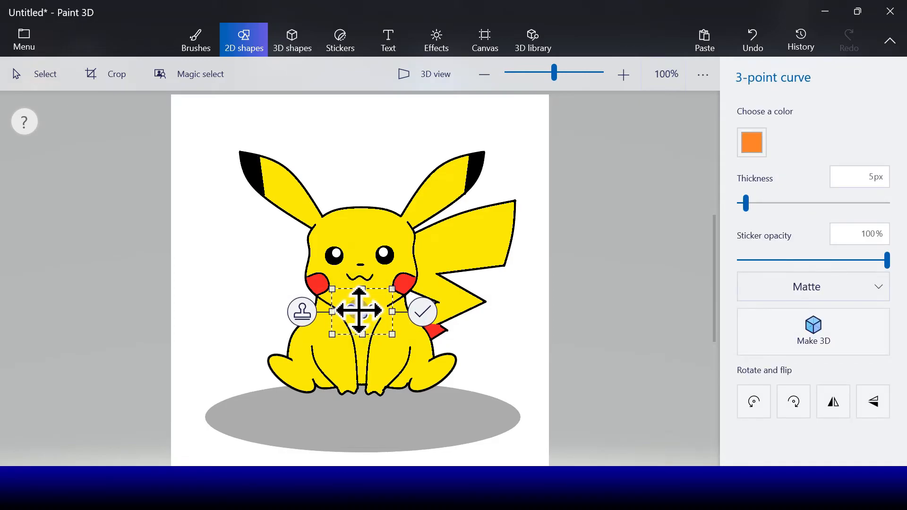
click(421, 313)
click(754, 41)
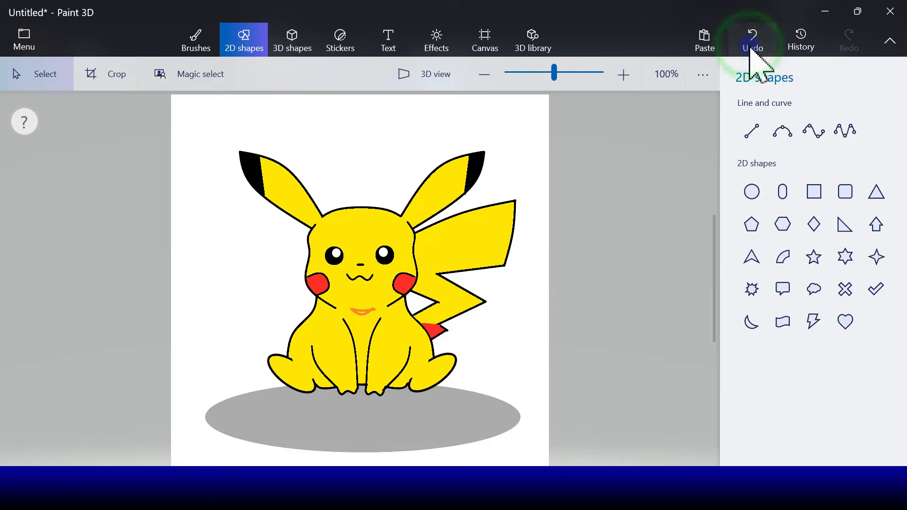
Outline a small crescent on the neck beneath the mouth with two orange 5 px 3-point curves
click(783, 133)
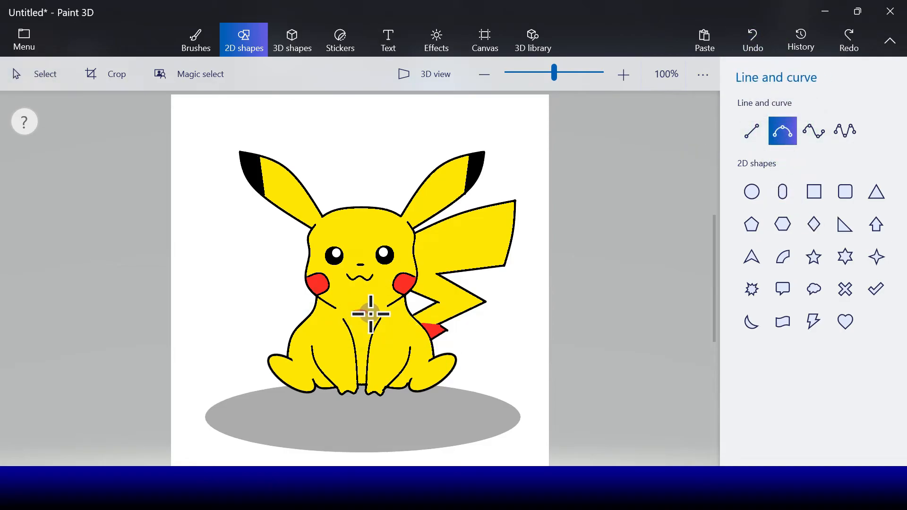
drag(373, 314, 357, 311)
click(421, 314)
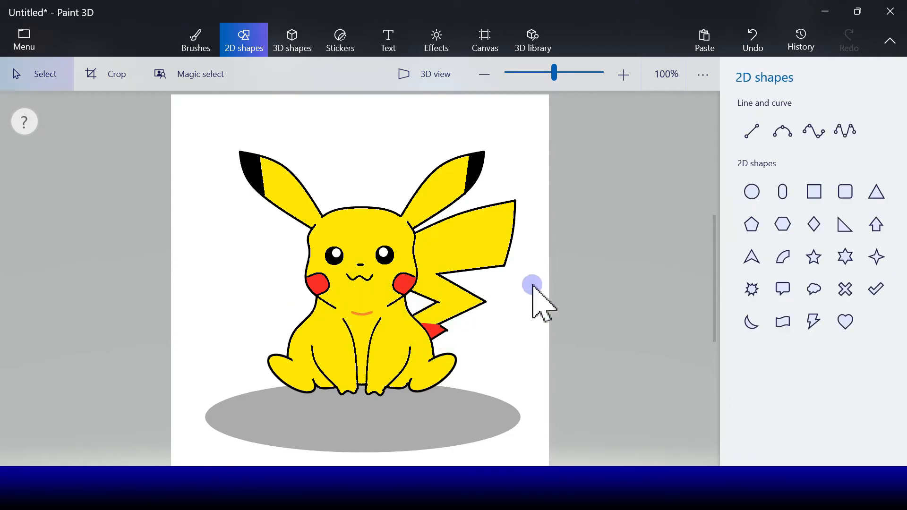
click(782, 135)
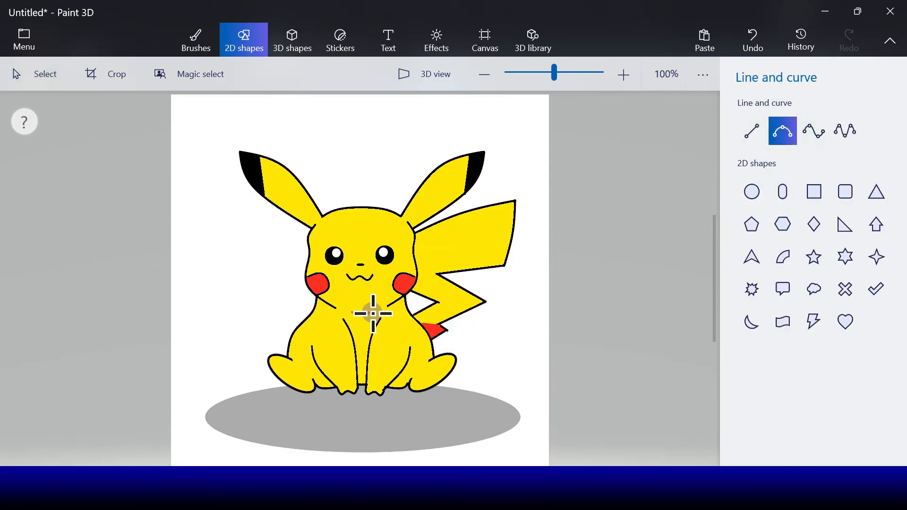
click(354, 314)
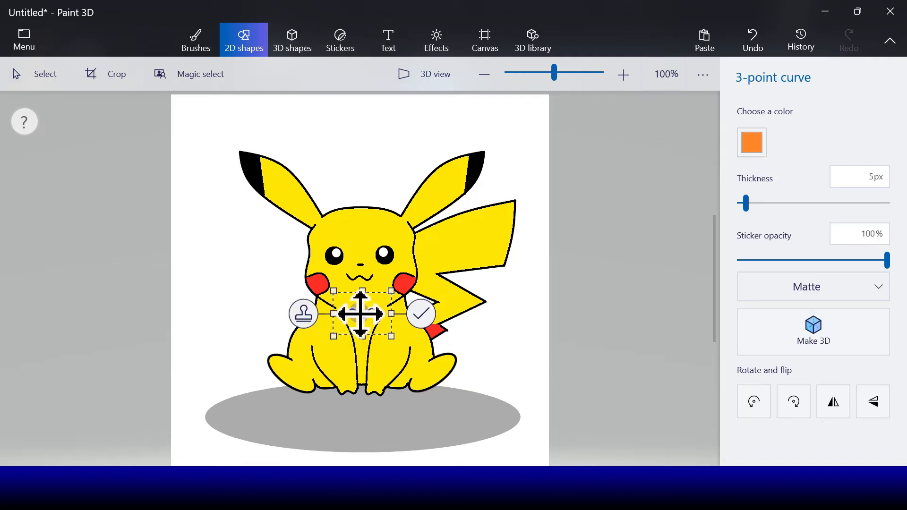
click(420, 314)
Fill the inside of the neck crescent with orange
click(197, 39)
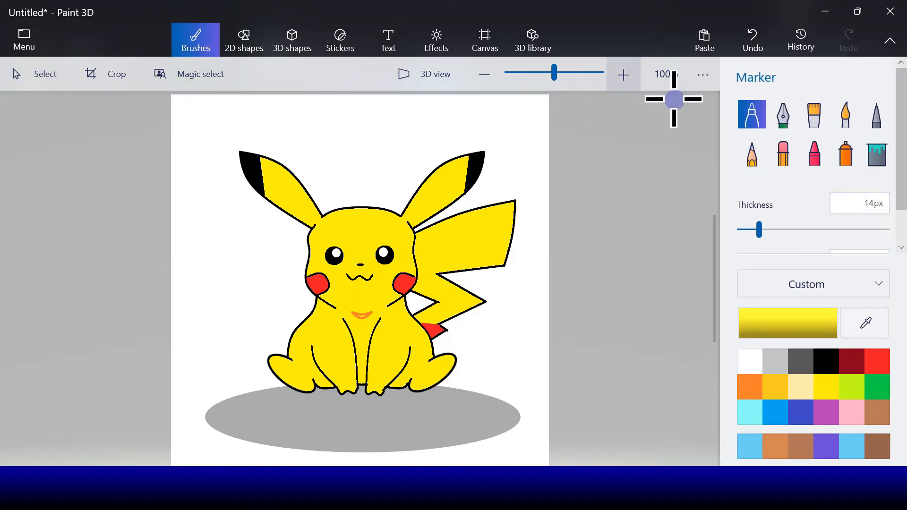
click(877, 161)
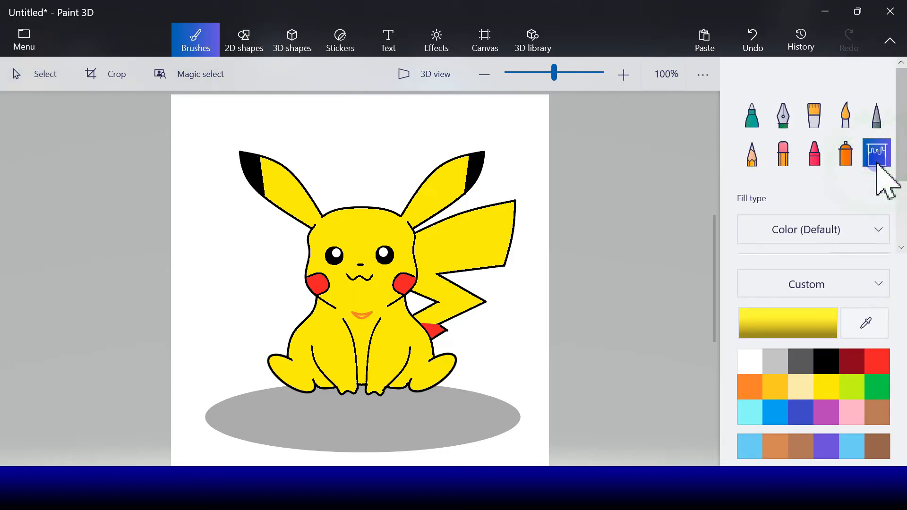
click(778, 388)
click(750, 387)
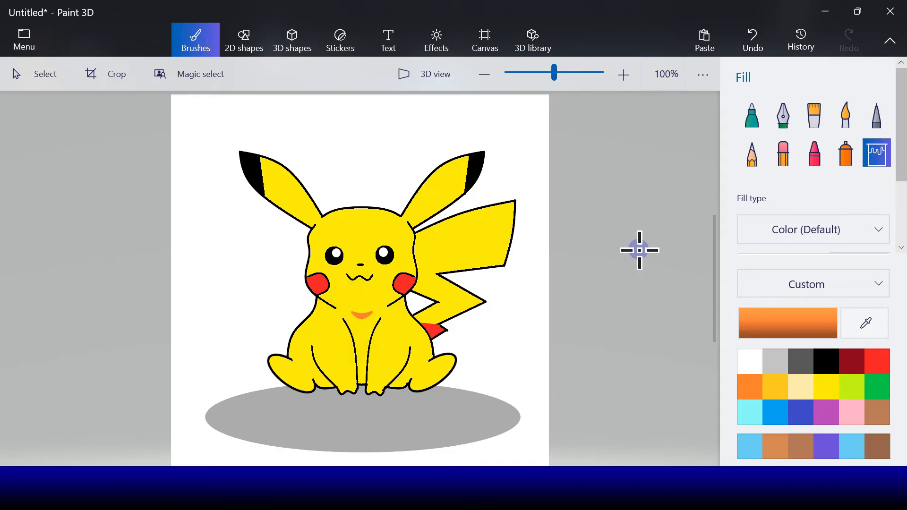
Draw an orange 5 px 3-point curve across the left foot and stamp it in place
click(244, 40)
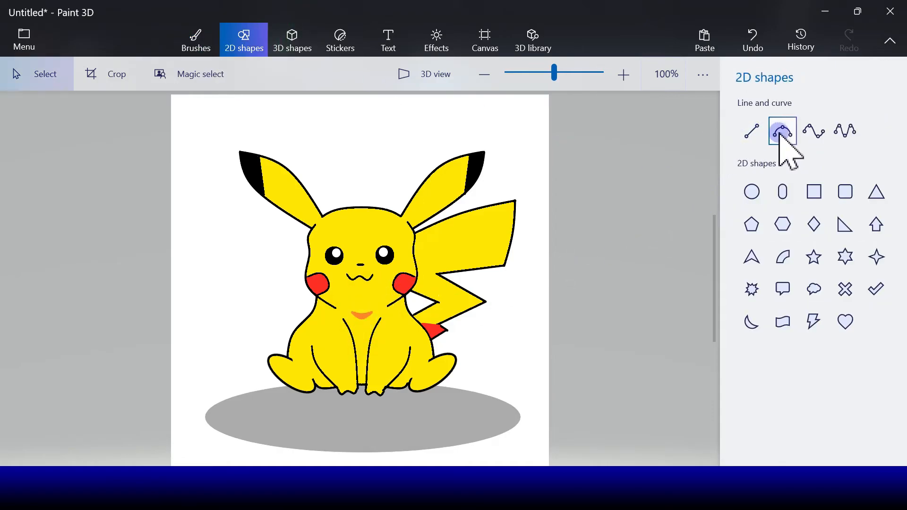
click(781, 135)
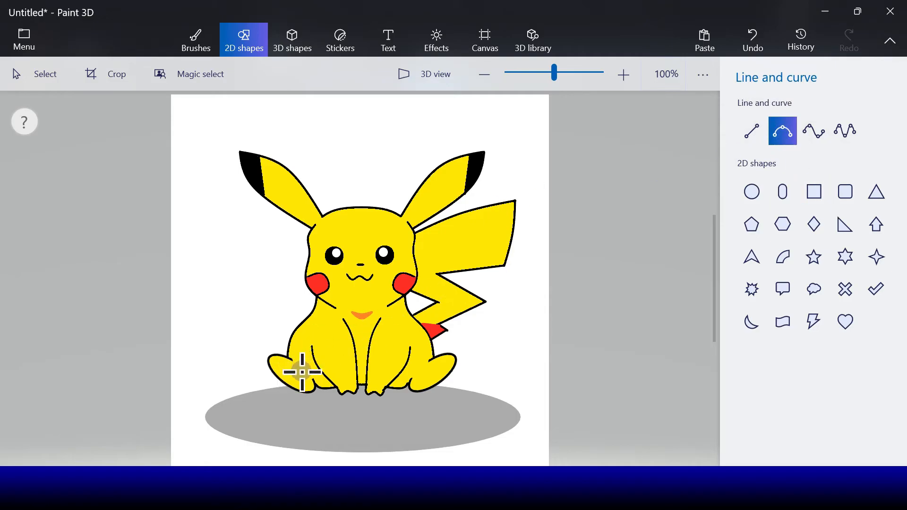
drag(281, 376, 297, 371)
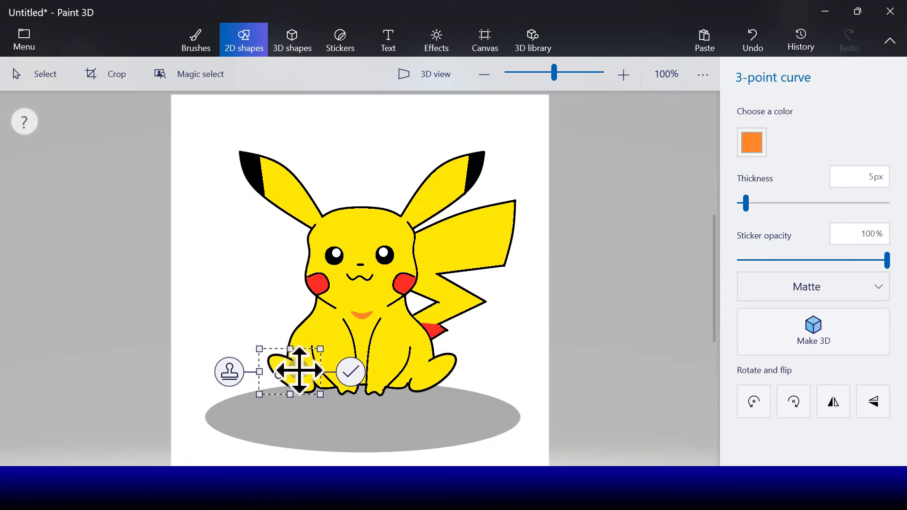
click(231, 373)
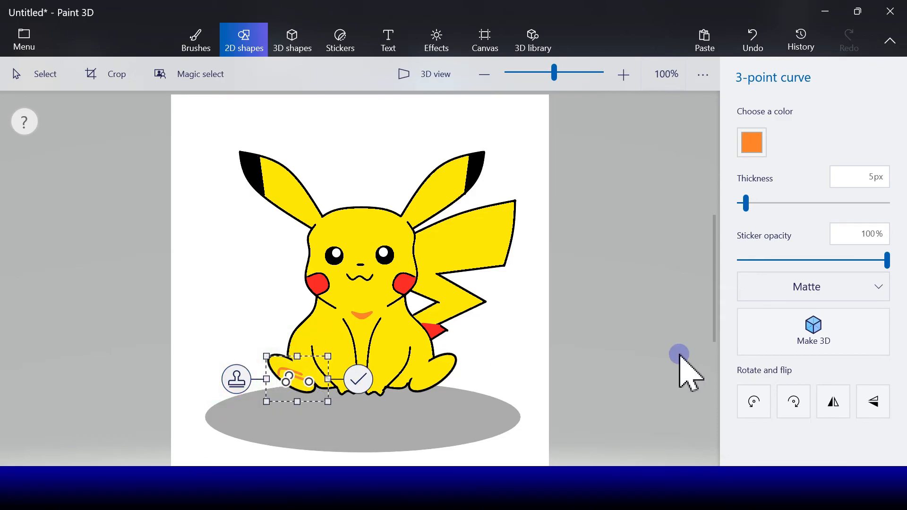
Try a horizontally flipped copy of the left foot's orange curve on the right foot, and undo it
click(833, 401)
drag(310, 368, 448, 365)
click(495, 369)
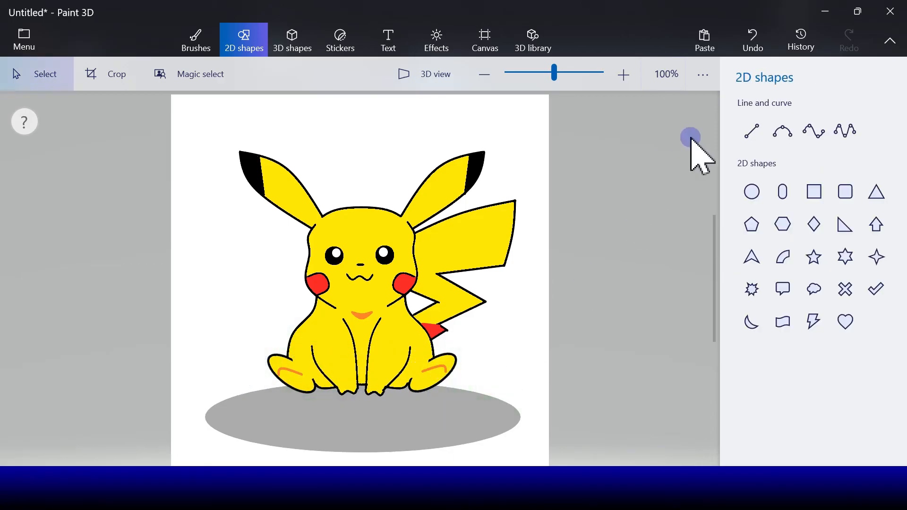
click(753, 41)
Draw an orange 3-point curve across the right foot, mirroring the one on the left foot
click(787, 138)
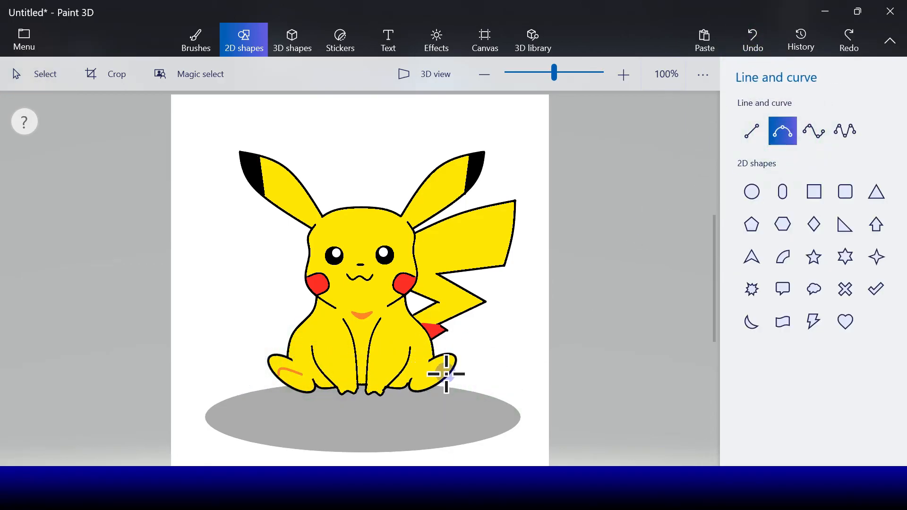
drag(447, 374, 417, 373)
click(491, 371)
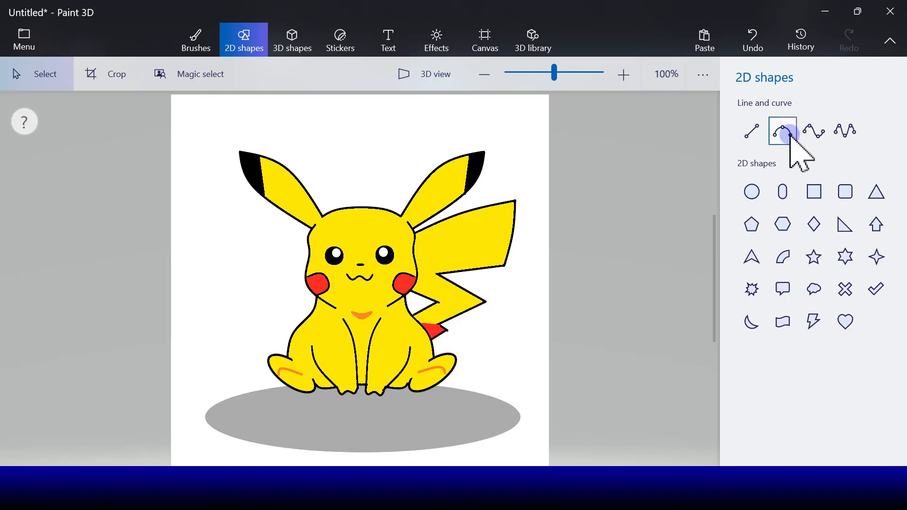
Extend the orange lines on both feet inward to the leg outlines with one orange 5 px 3-point curve each
click(791, 136)
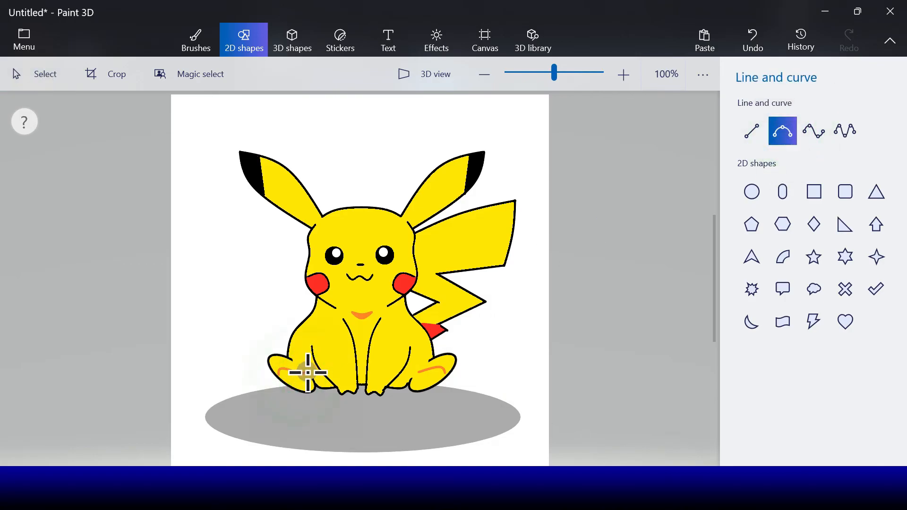
drag(317, 369, 299, 371)
click(366, 370)
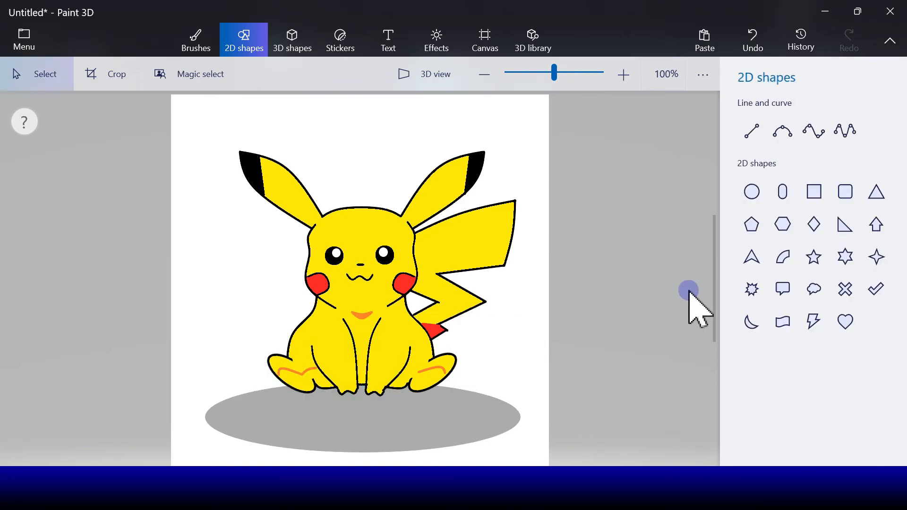
click(783, 132)
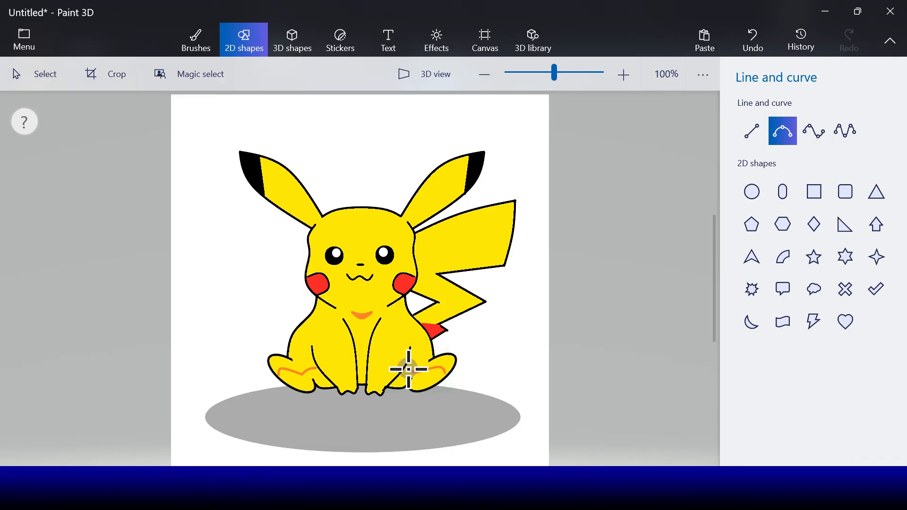
drag(408, 370, 431, 369)
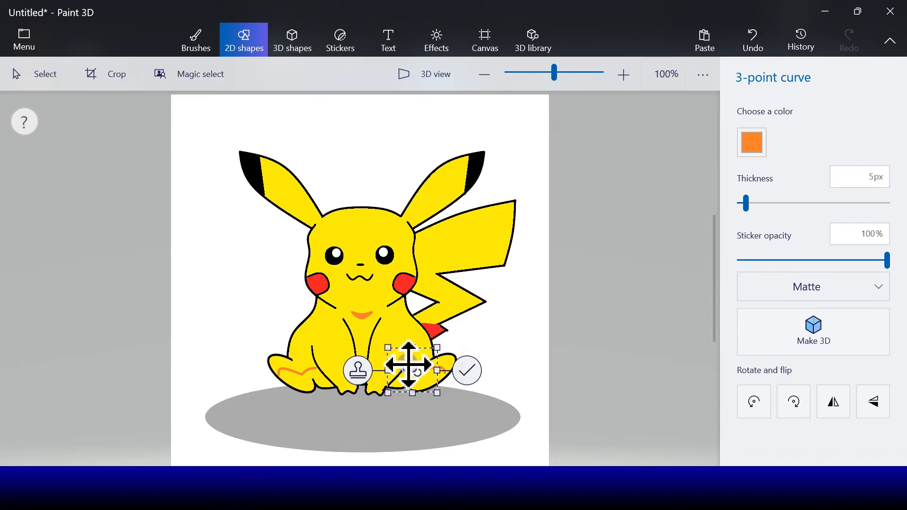
click(467, 372)
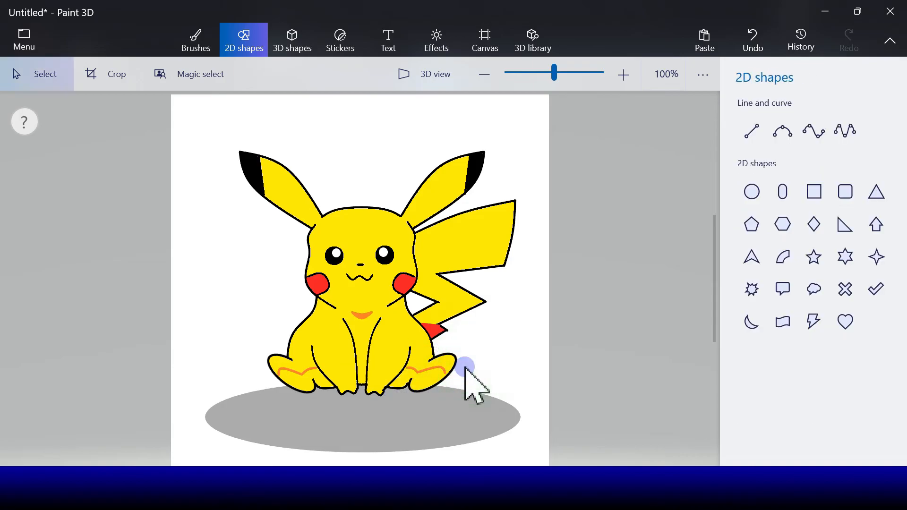
Draw a short orange 3-point curve across the gap between the two front legs
click(783, 132)
drag(357, 366, 366, 366)
click(410, 367)
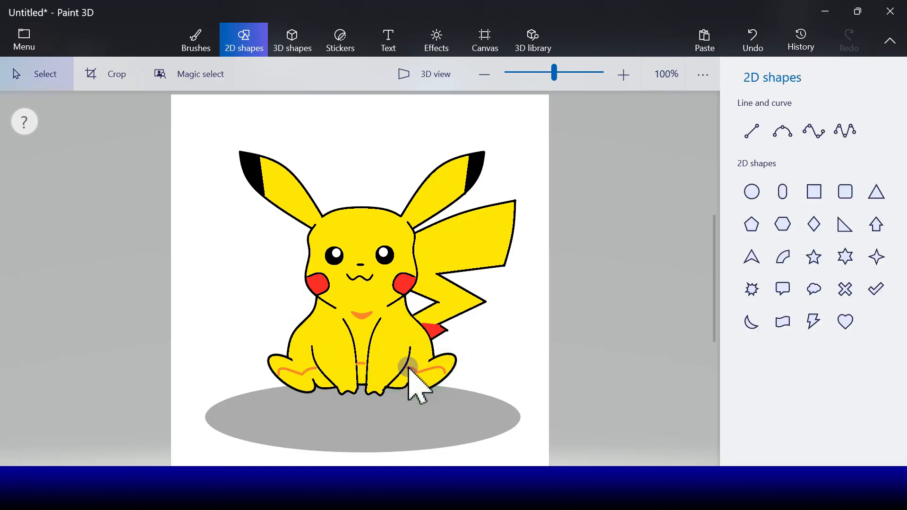
click(602, 323)
Touch up the orange lines between the front legs and on the right foot with a 4 px orange marker
click(211, 43)
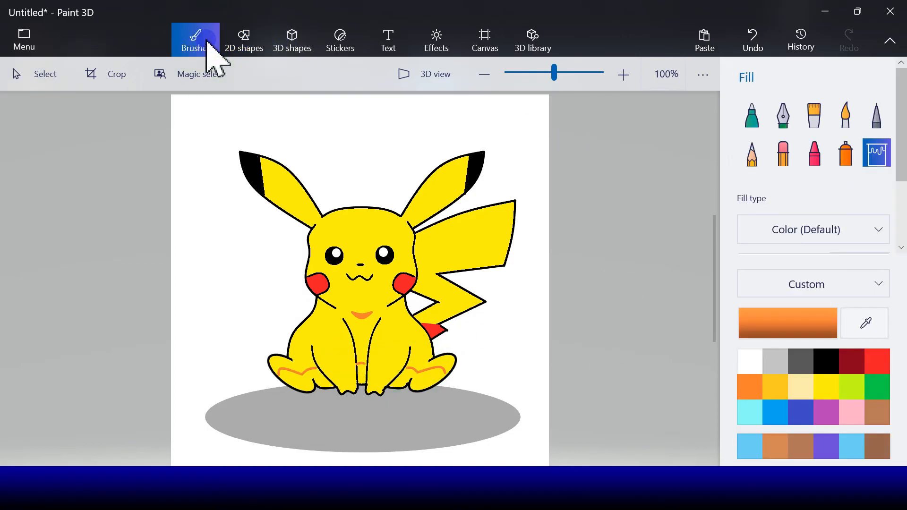
click(753, 114)
click(756, 305)
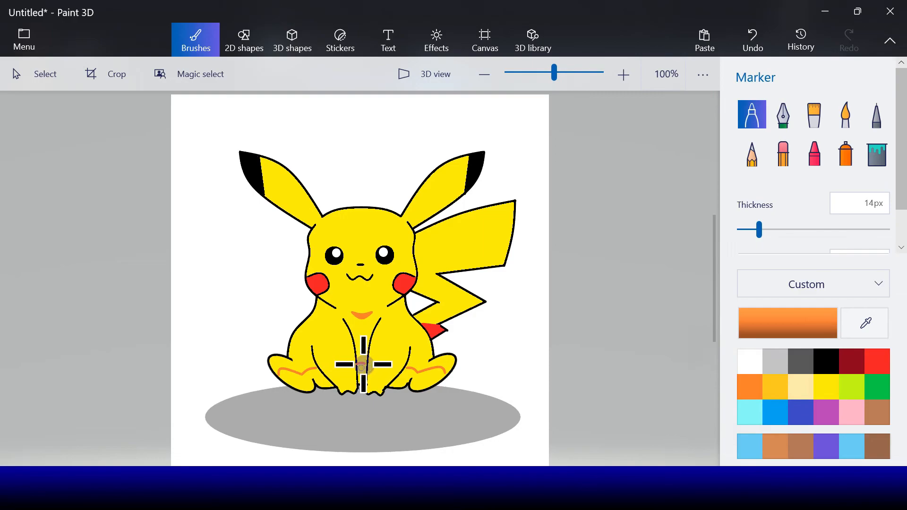
drag(757, 230, 745, 230)
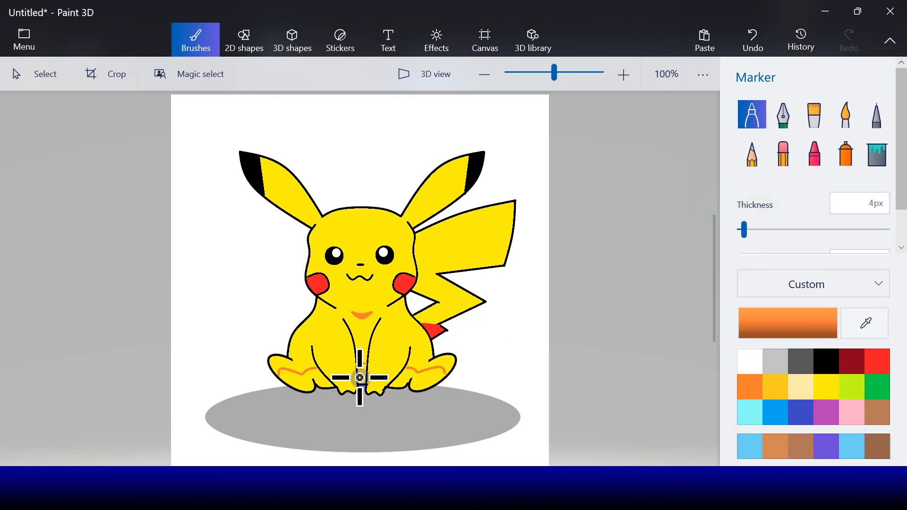
mouse_move(365, 364)
mouse_down()
mouse_move(419, 385)
mouse_move(405, 369)
mouse_move(443, 374)
mouse_up()
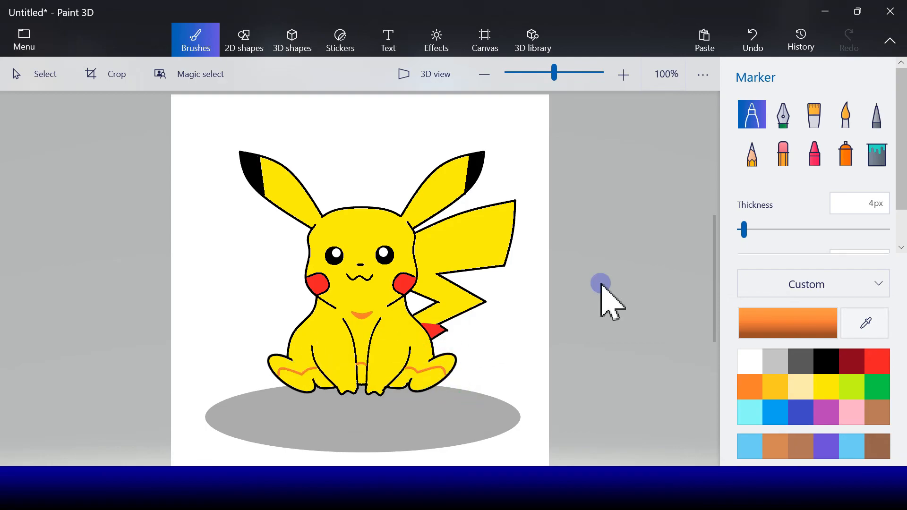
Fill the areas below the orange lines on both feet and between the front legs with orange
click(876, 156)
click(429, 376)
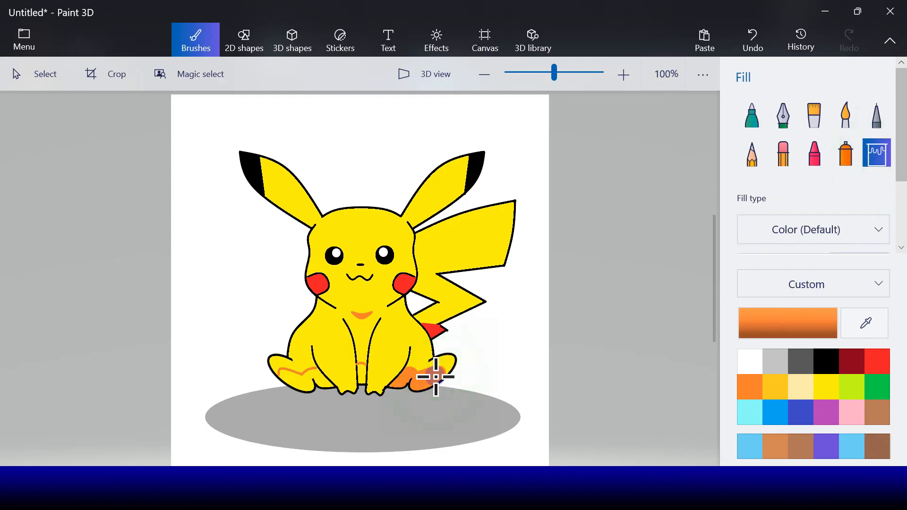
click(363, 372)
click(308, 377)
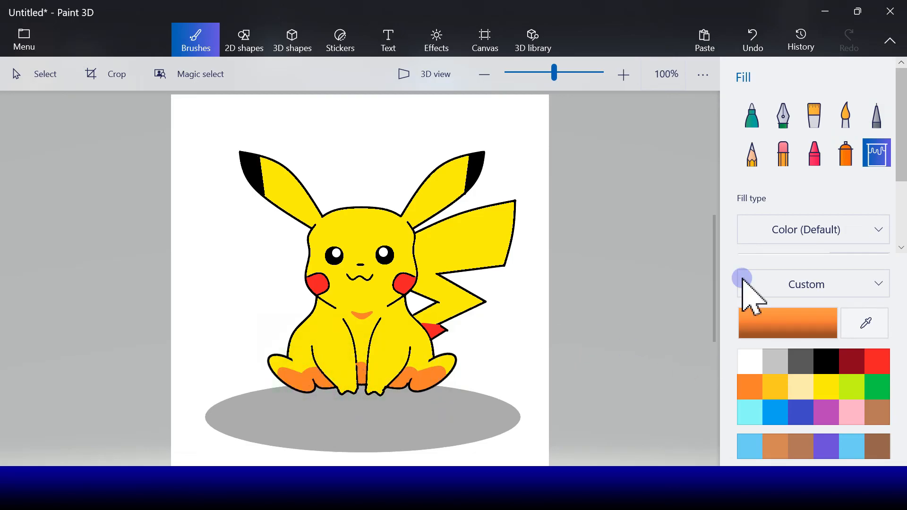
Draw two short black 5 px 3-point curves as toe lines on the left foot
click(243, 40)
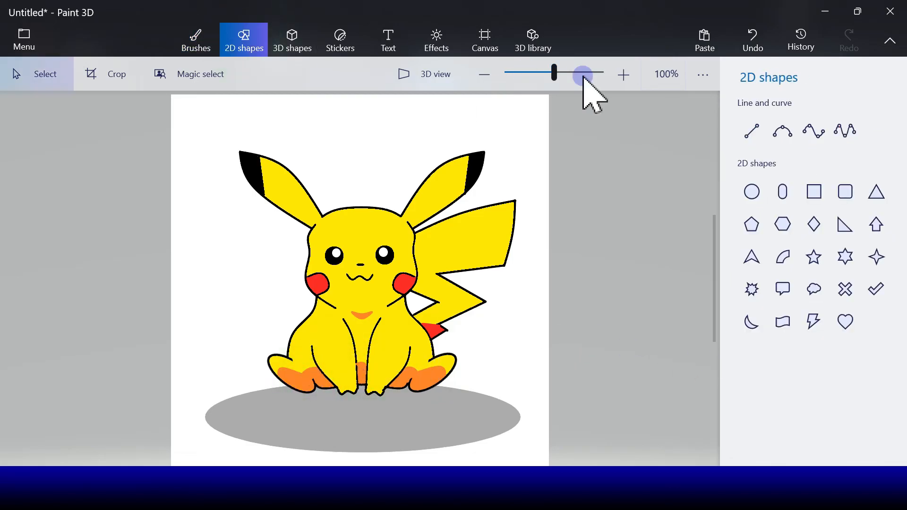
click(781, 142)
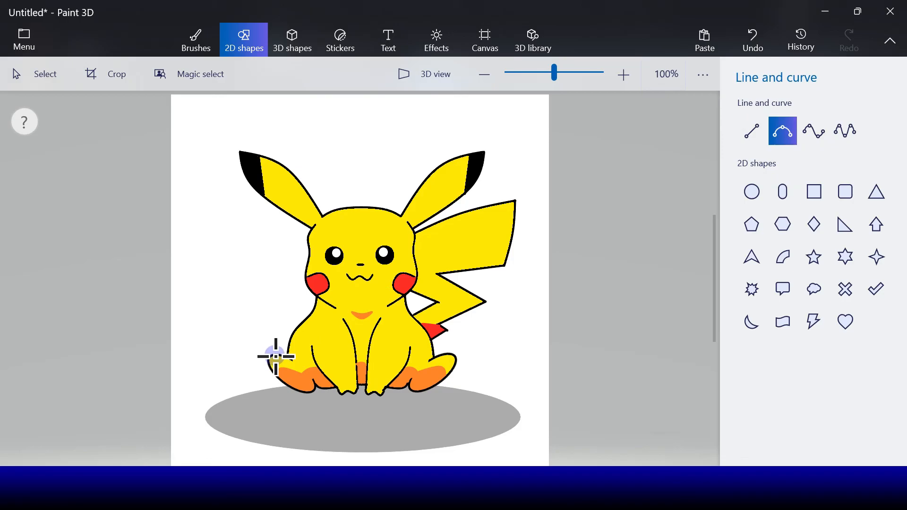
drag(274, 355, 286, 369)
click(749, 140)
click(760, 188)
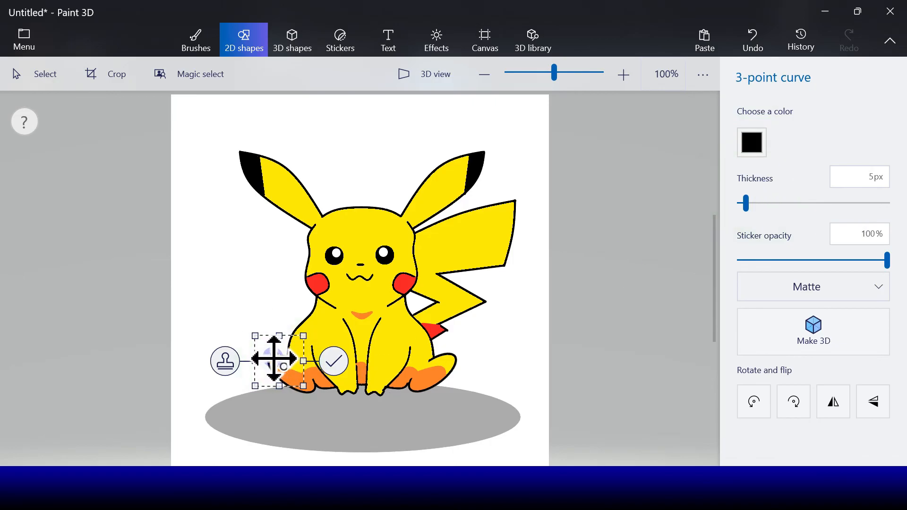
click(334, 364)
click(782, 131)
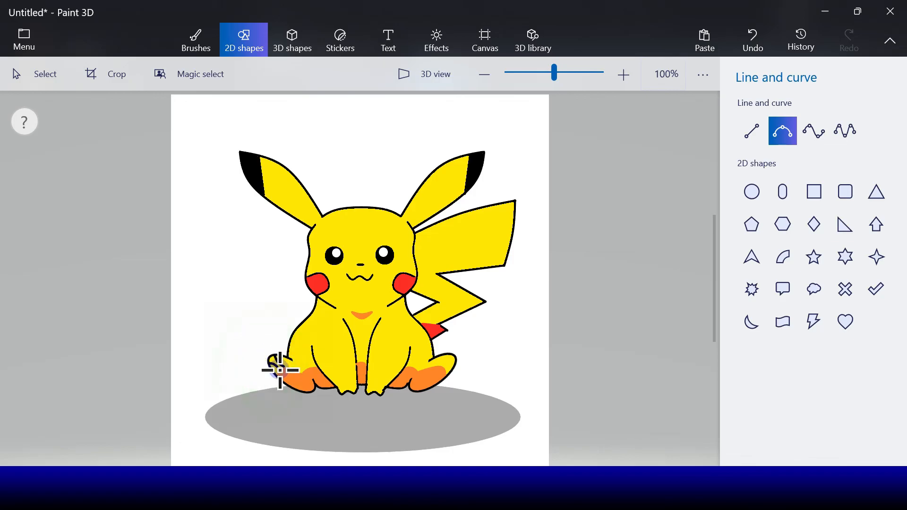
drag(282, 374, 269, 366)
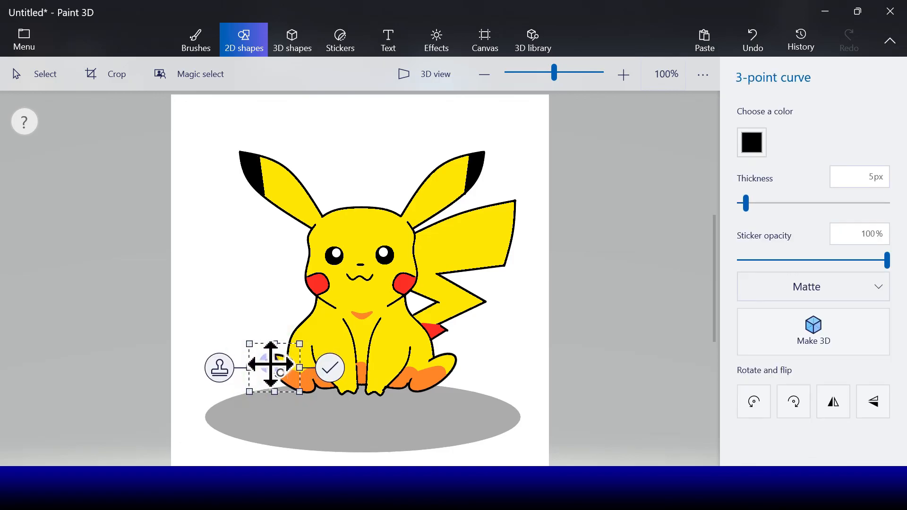
click(329, 367)
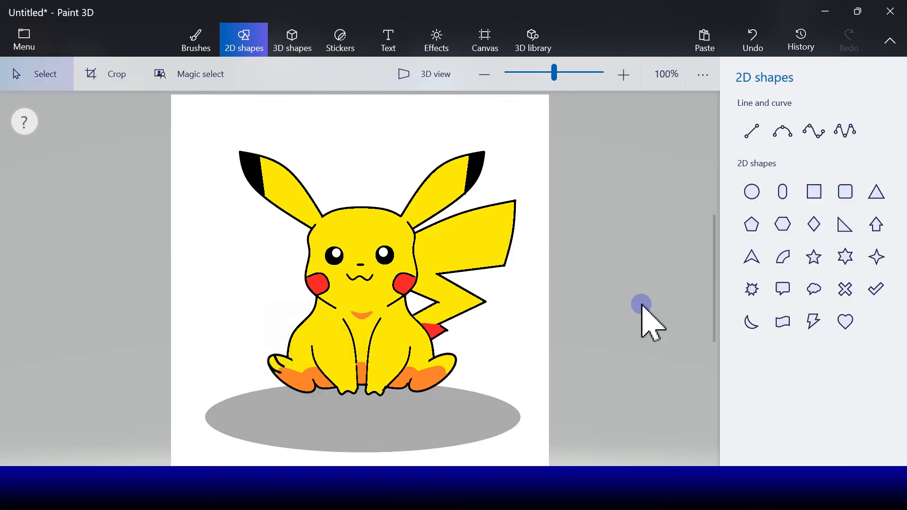
Draw two short black 3-point curves as toe lines on the right foot, matching the left foot
click(782, 131)
mouse_move(447, 355)
mouse_down()
mouse_move(437, 371)
mouse_move(455, 361)
mouse_move(441, 374)
mouse_up()
click(491, 363)
click(778, 134)
click(504, 374)
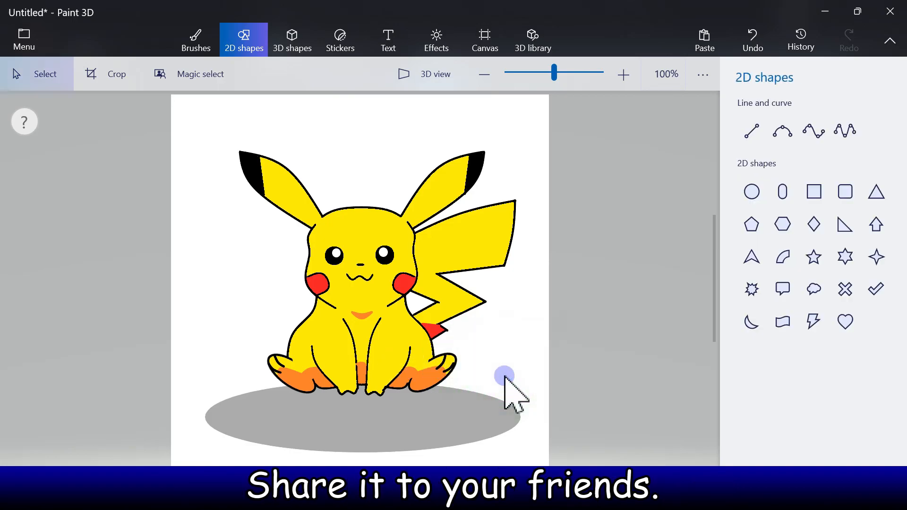